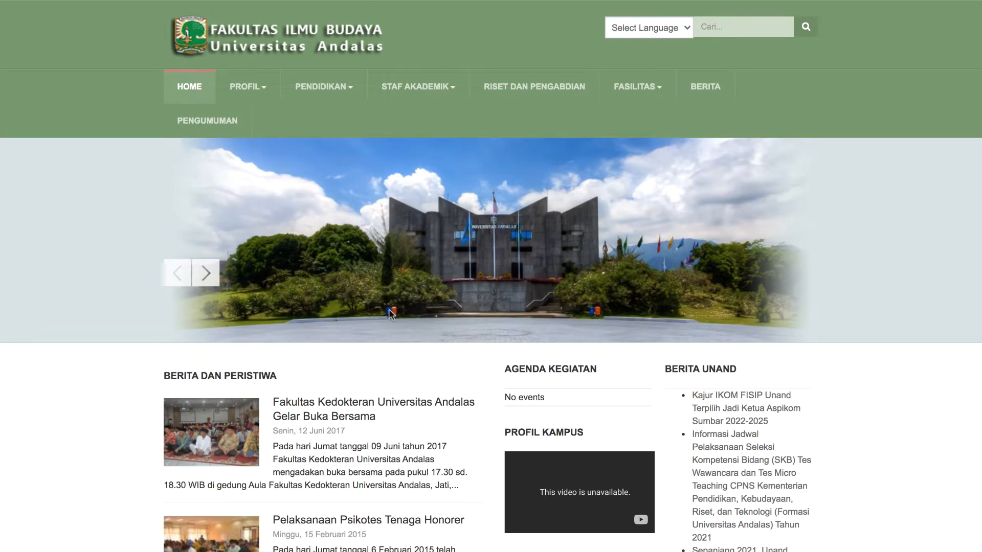
Examine the faculty website's home page from the header menu and slideshow down to the footer
scroll(389, 311, "down", 5)
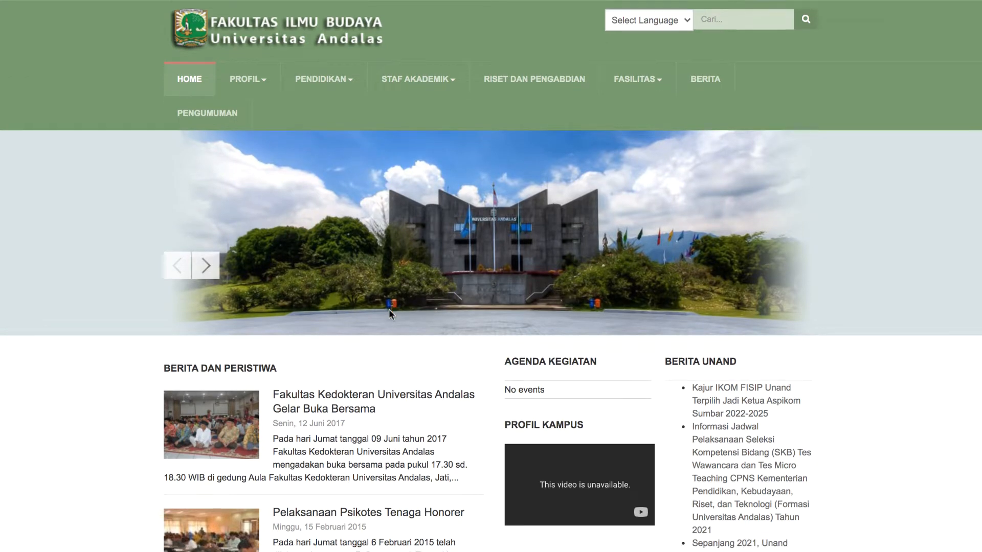
scroll(389, 310, "down", 10)
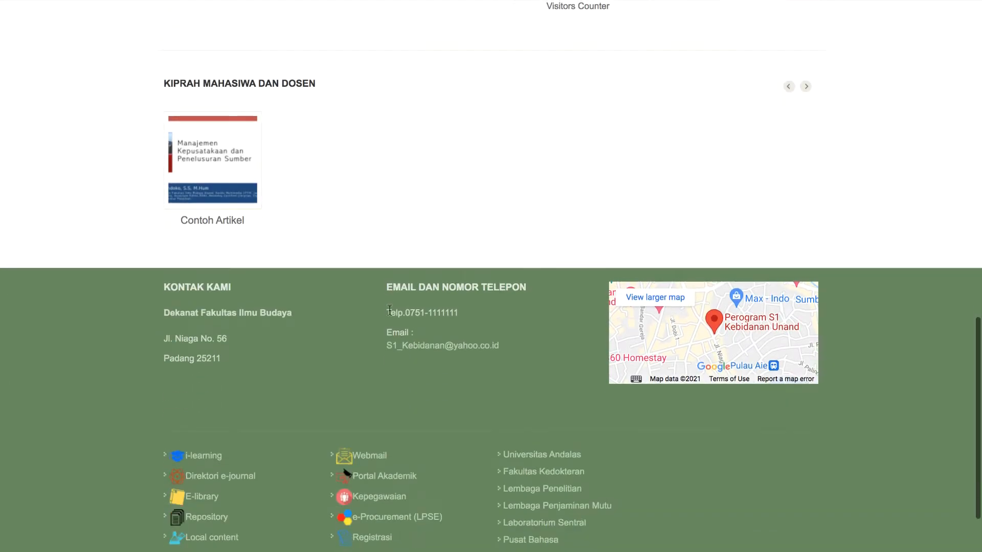
scroll(389, 309, "up", 20)
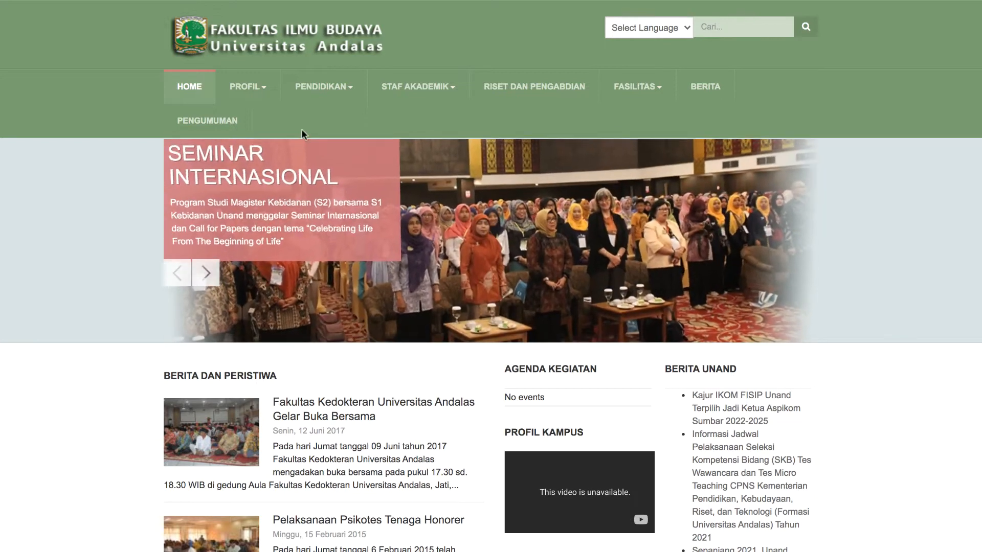
mouse_move(255, 91)
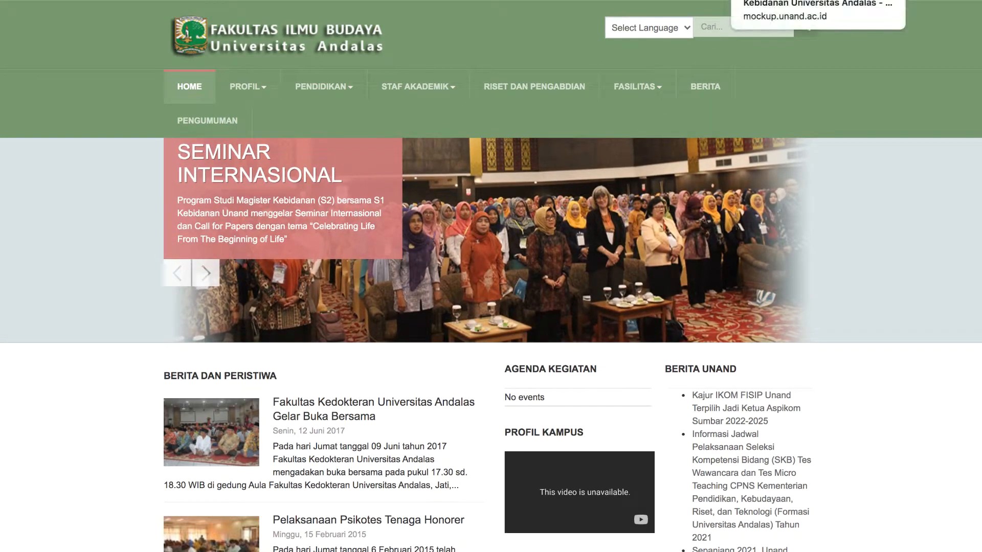
Switch to the Joomla administration, close the template style being edited, and list the site's template styles
left_click(777, 0)
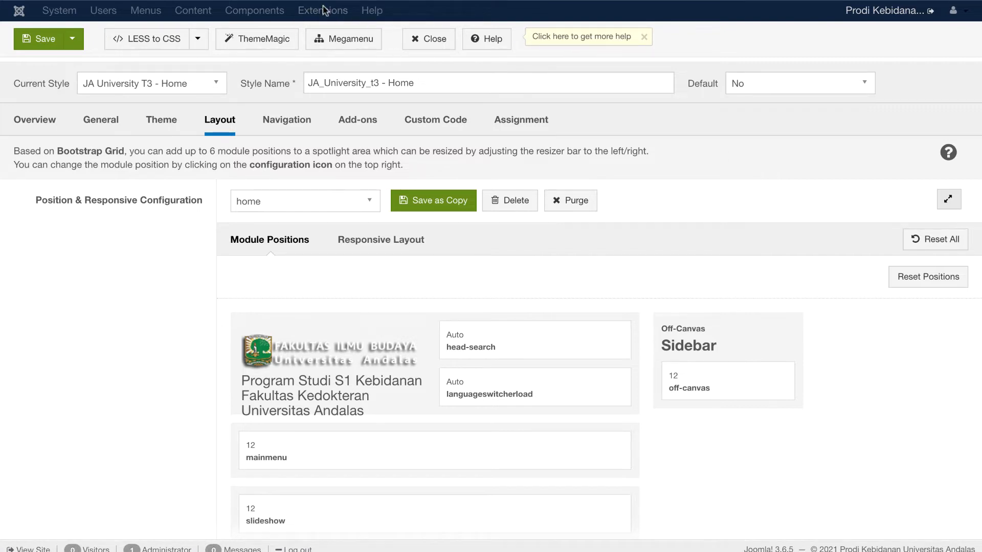
left_click(426, 44)
left_click(377, 10)
mouse_move(370, 35)
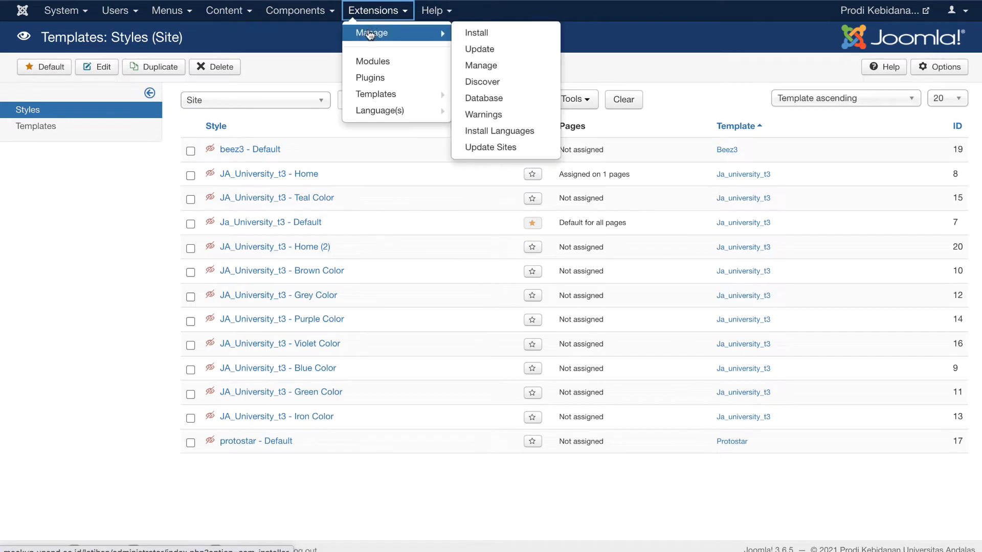
mouse_move(379, 94)
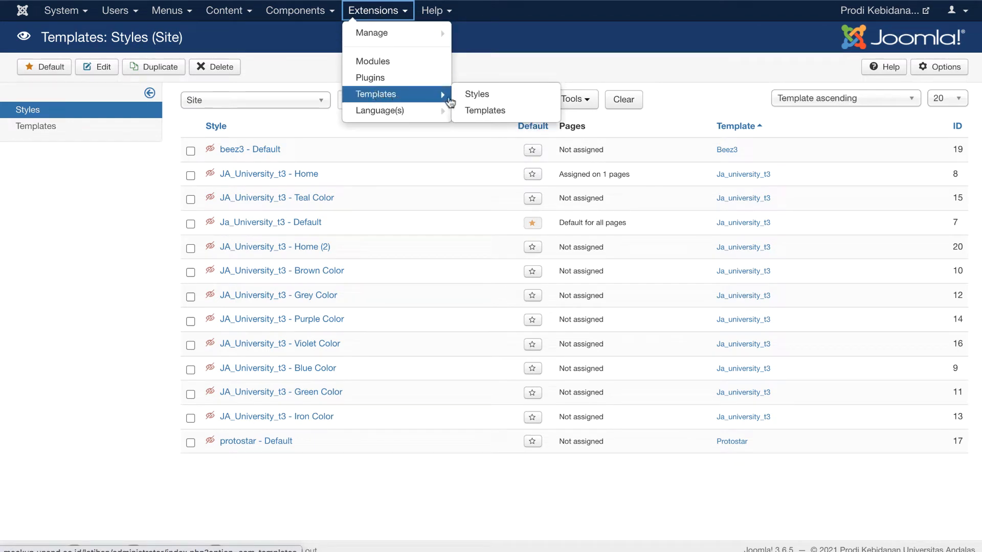
left_click(477, 99)
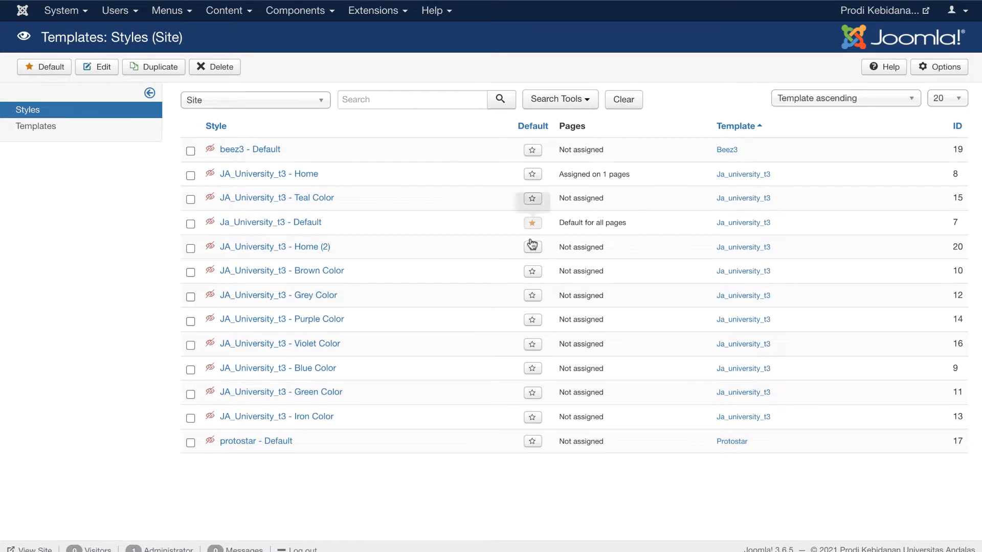
Open the layout of the JA_University_t3 - Home style and examine its module positions down to the footer
left_click(276, 178)
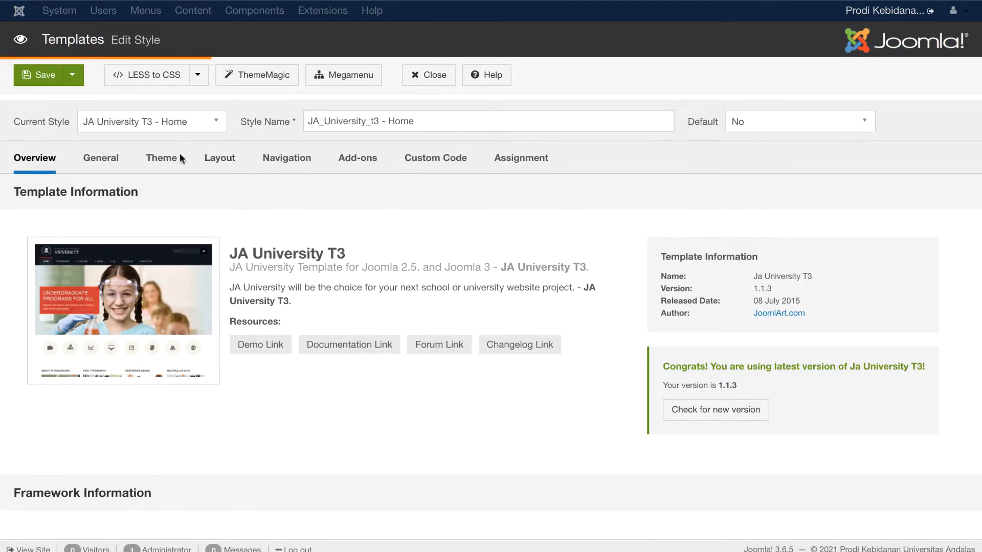
left_click(213, 164)
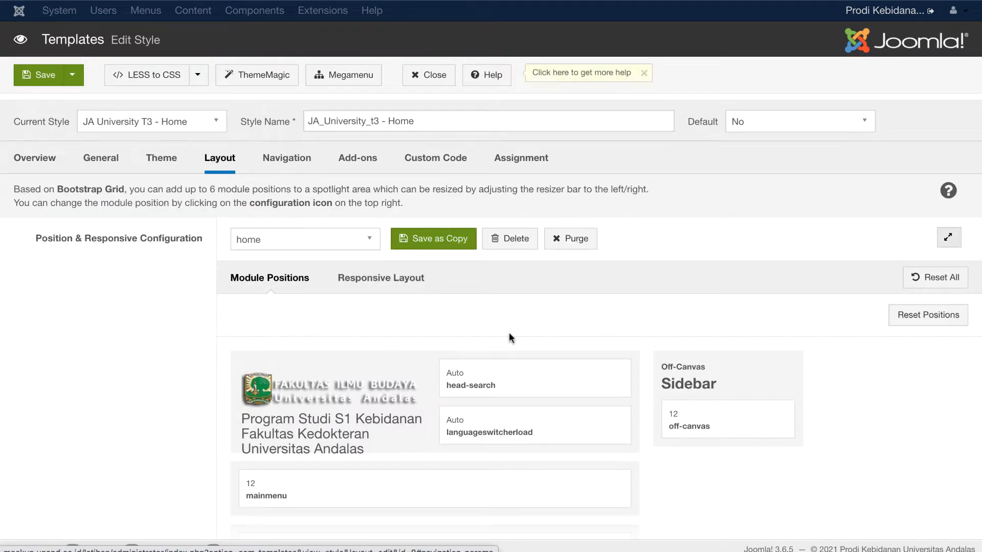
scroll(509, 332, "down", 3)
scroll(510, 333, "down", 6)
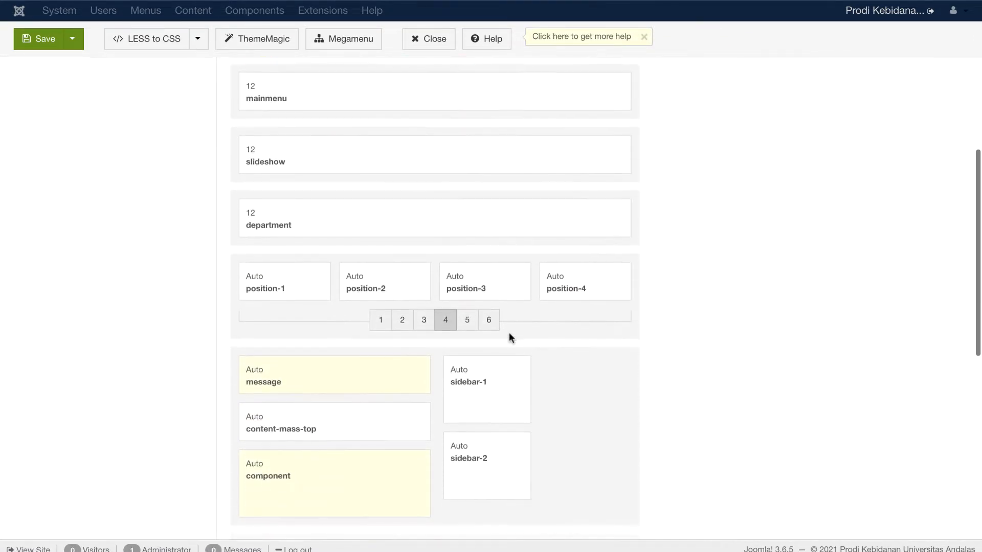
scroll(508, 333, "down", 7)
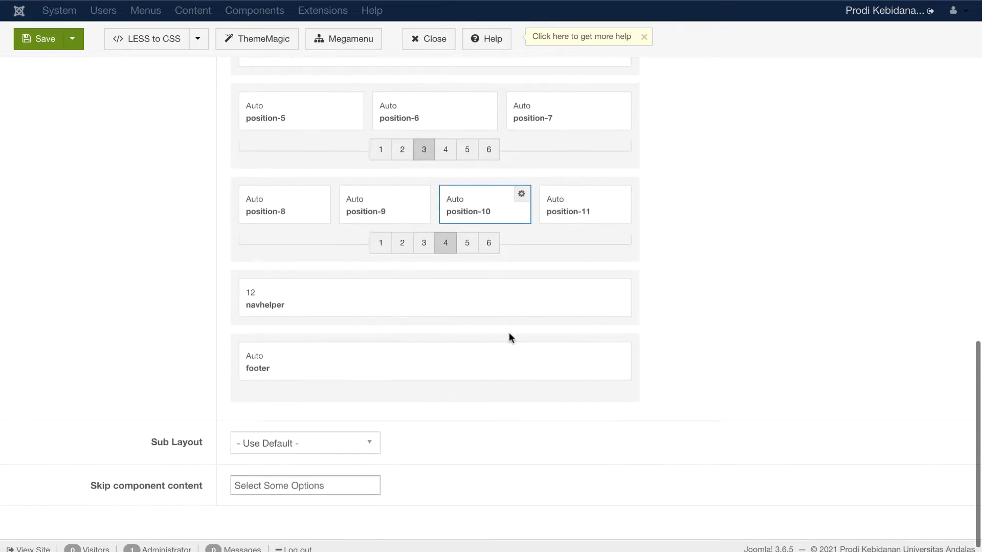
scroll(509, 333, "up", 12)
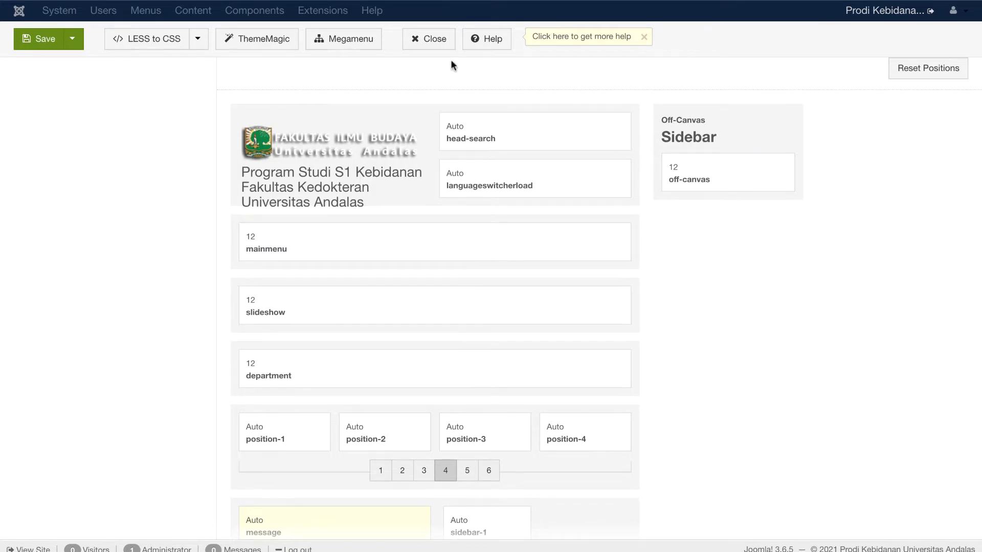
Close the template style and list all site modules with the JA search filter removed
left_click(427, 39)
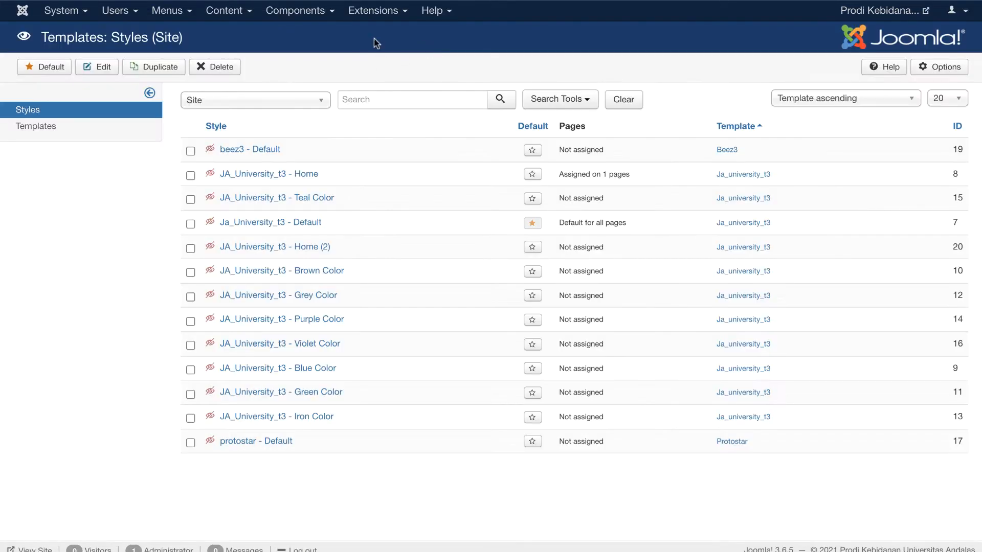
left_click(402, 15)
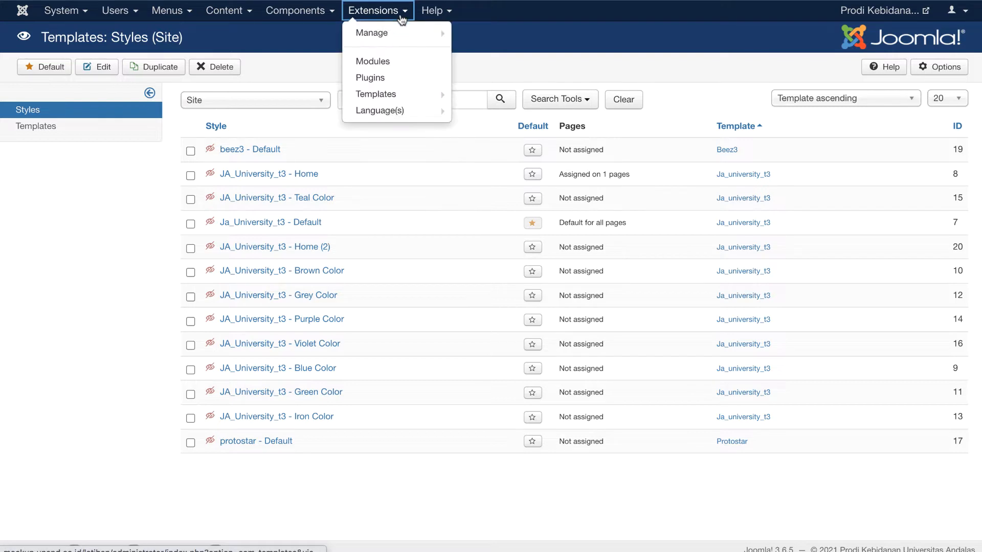
left_click(376, 64)
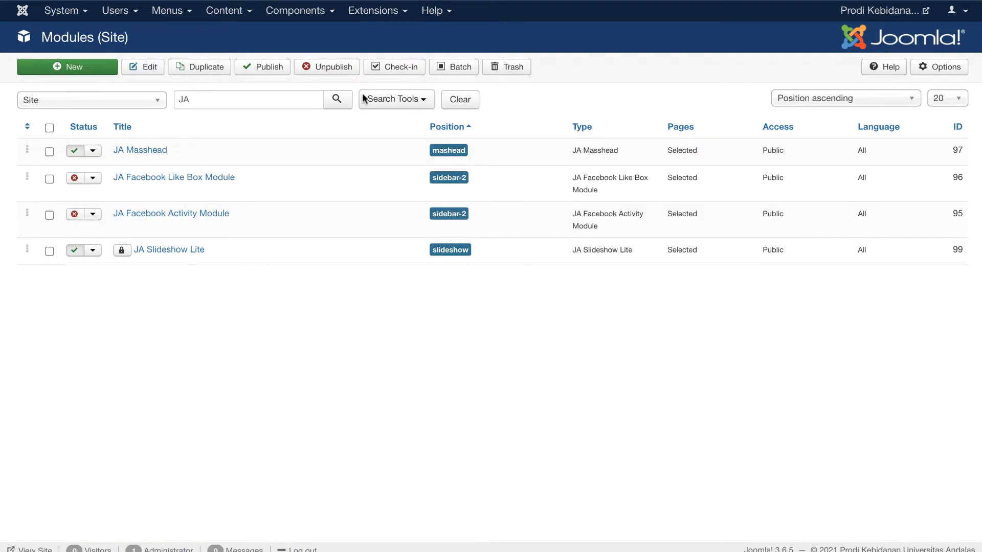
left_click_drag(304, 104, 205, 86)
key("BackSpace")
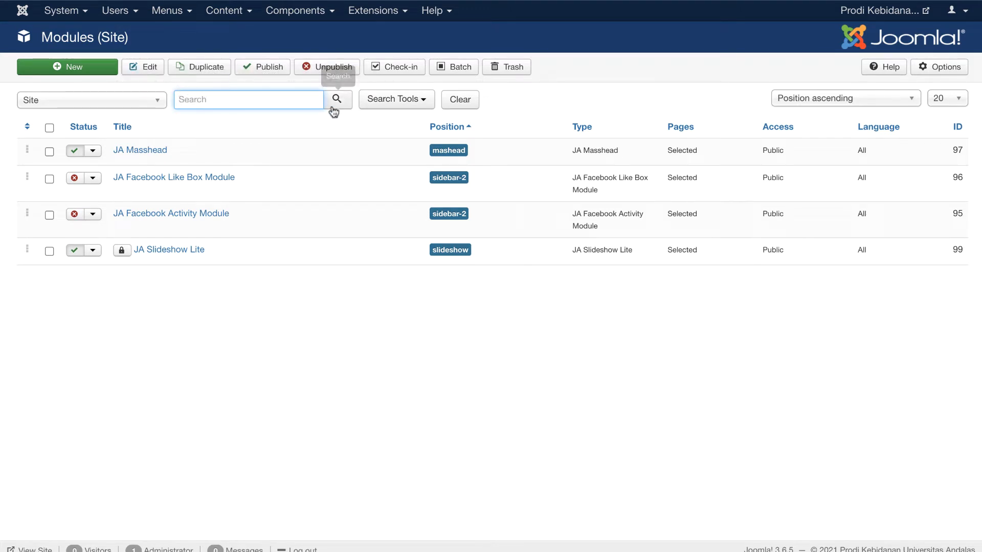
left_click(336, 100)
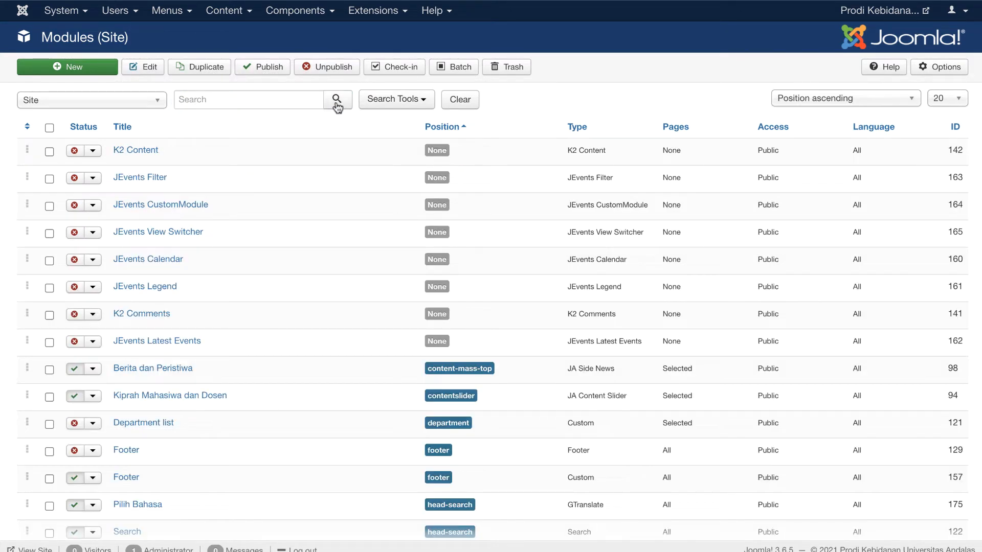
Sort the modules by position in descending order and open the JA Slideshow Lite module's settings
left_click(462, 129)
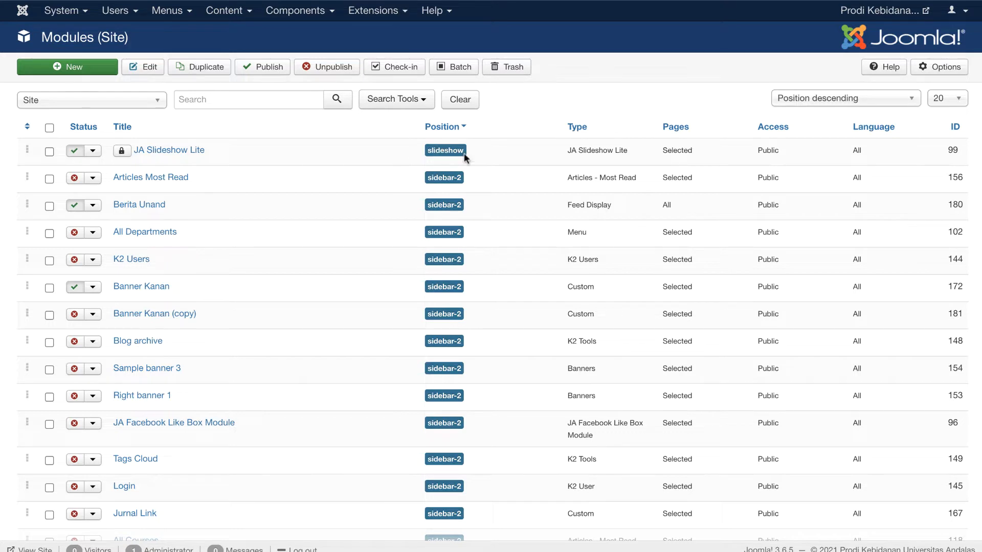
left_click(154, 151)
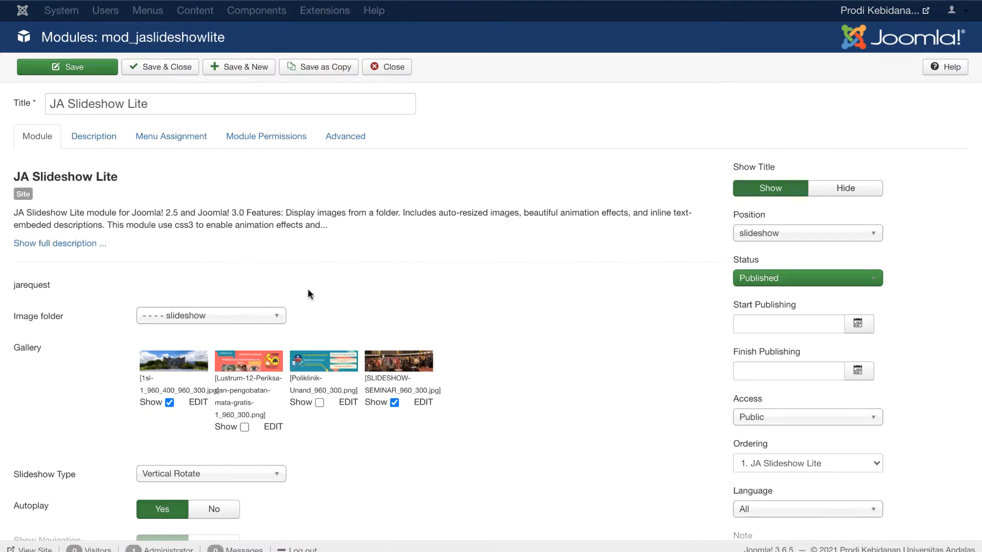
scroll(371, 358, "down", 4)
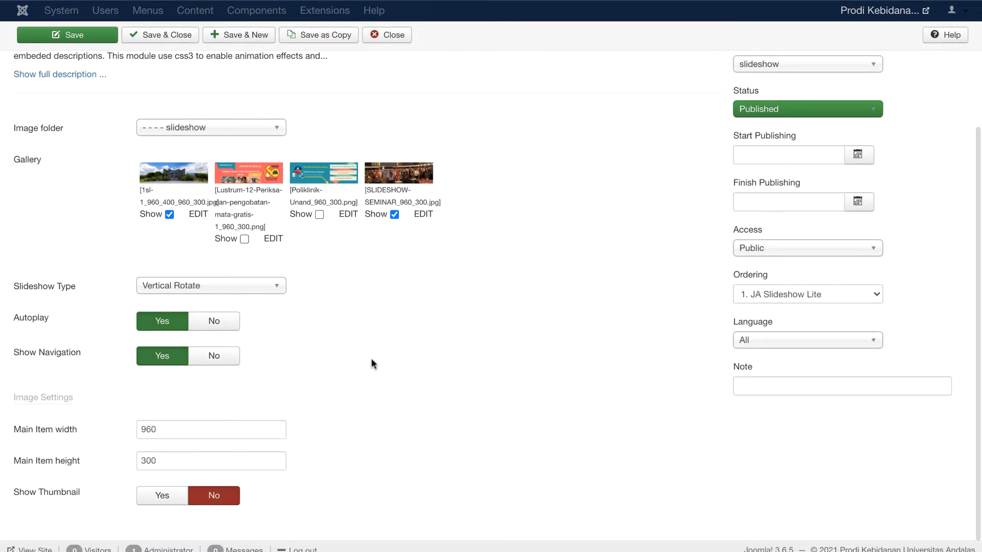
scroll(371, 360, "down", 1)
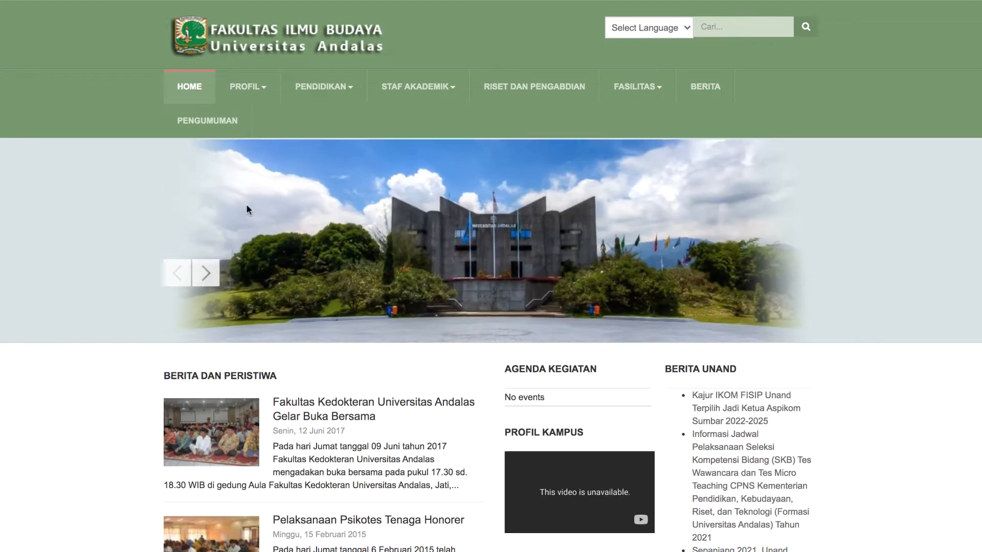
Switch to the public home page and step through the slideshow's slides
left_click(207, 275)
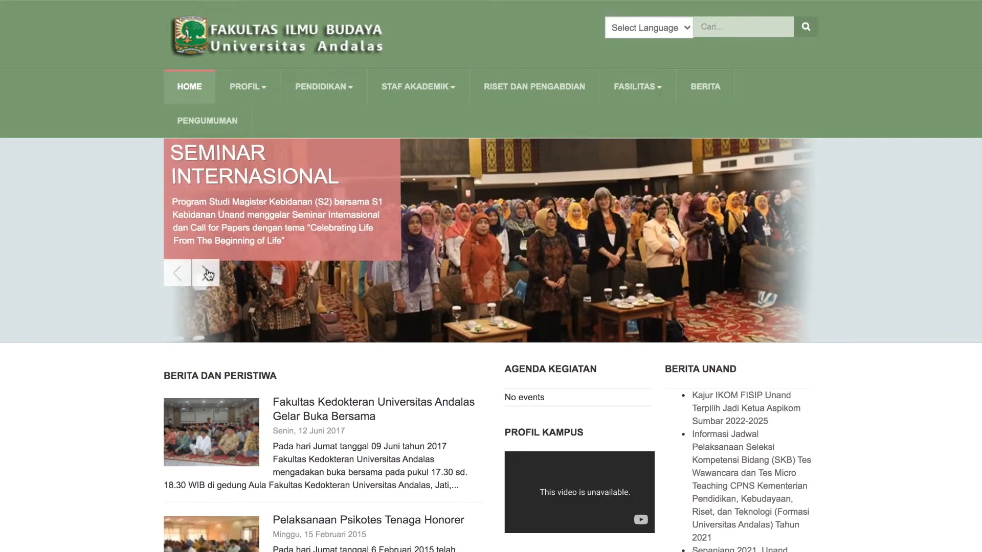
left_click(207, 274)
left_click(207, 274)
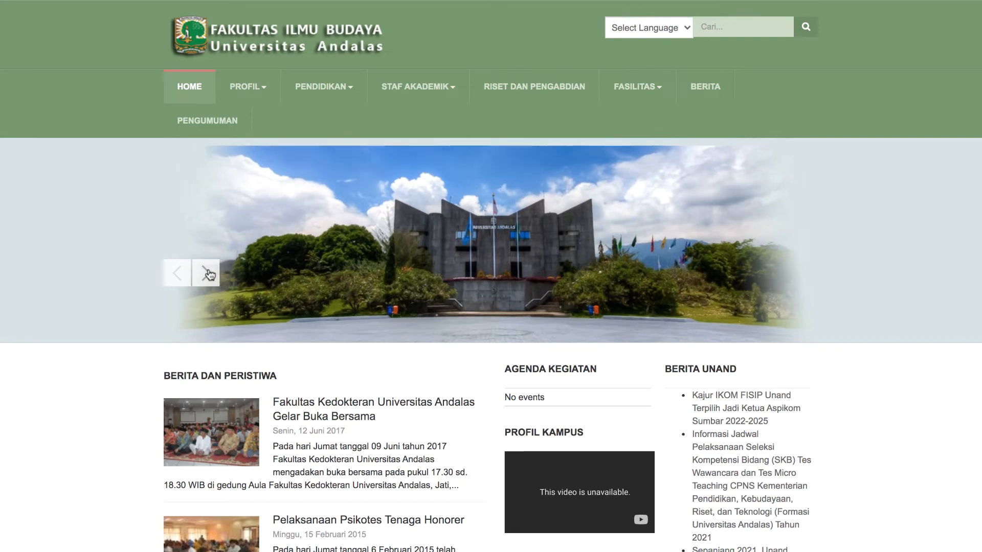
left_click(207, 275)
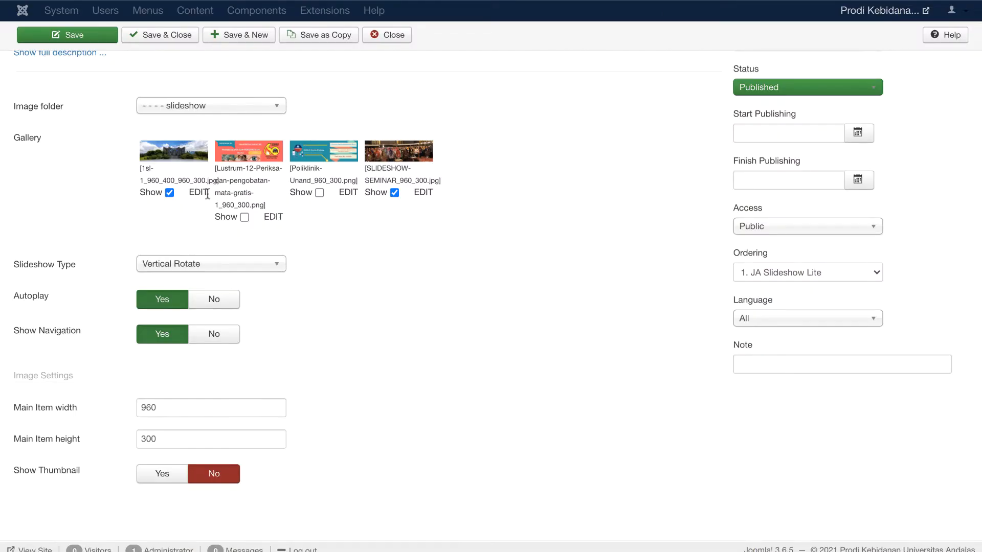
Enable the Lustrum-12 and Poliklinik-Unand images in the slideshow gallery, save the module, and check the slides on the public home page
left_click(245, 217)
left_click(71, 36)
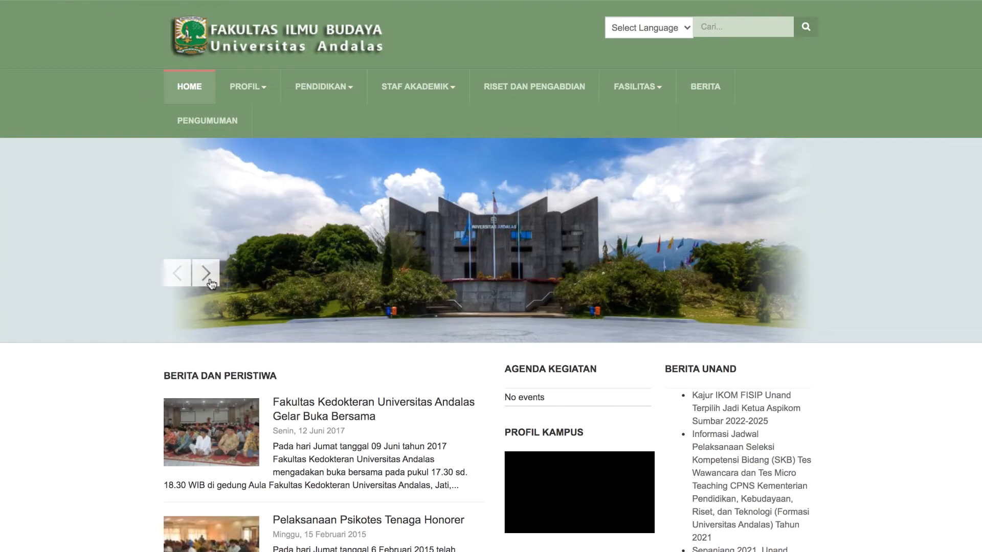
left_click(206, 274)
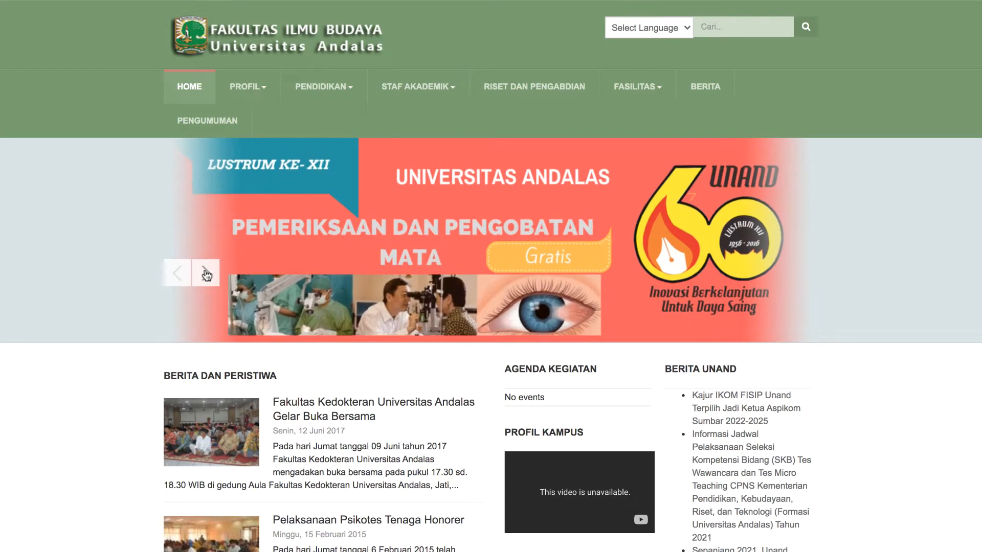
left_click(206, 274)
left_click(206, 275)
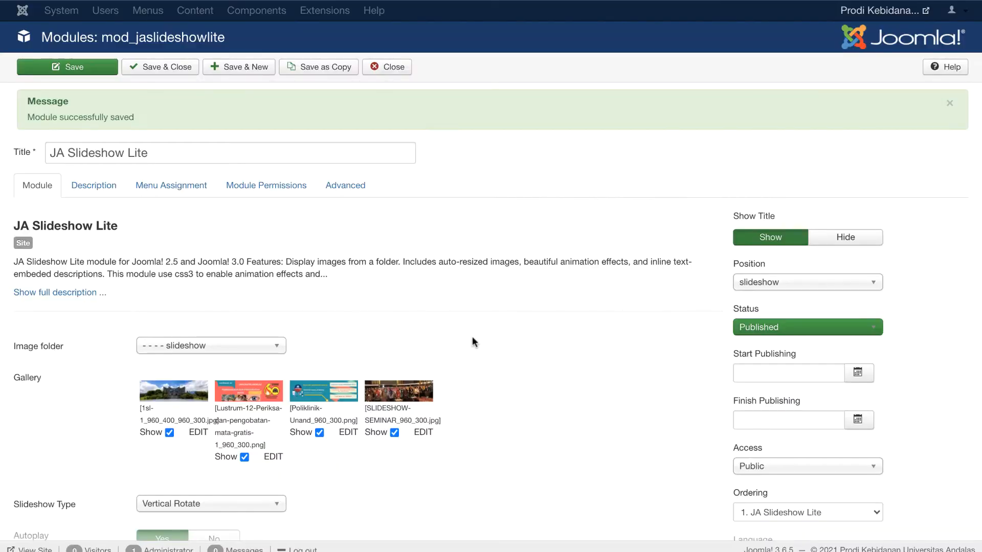
Choose the slideshow folder under sampledata as the module's image folder
scroll(471, 336, "down", 3)
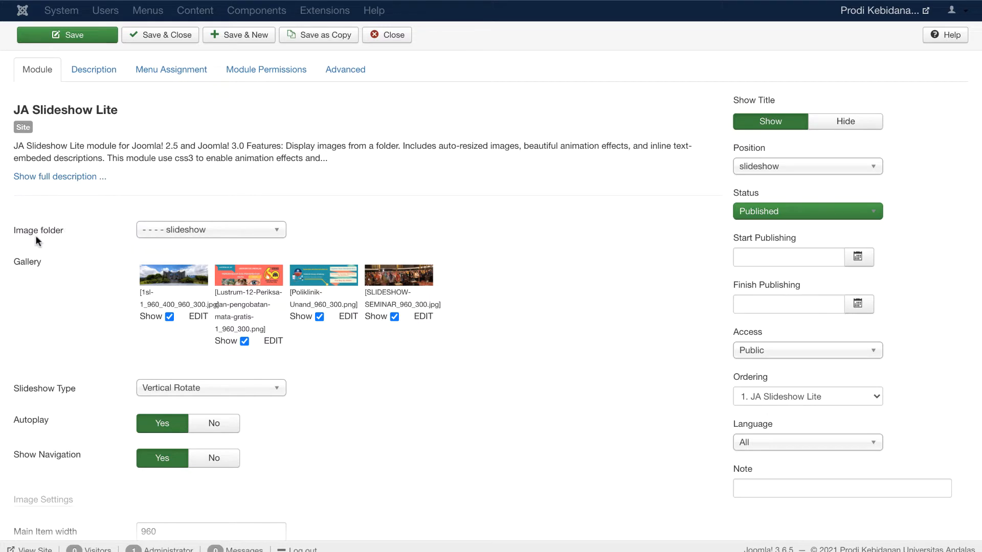
left_click(277, 230)
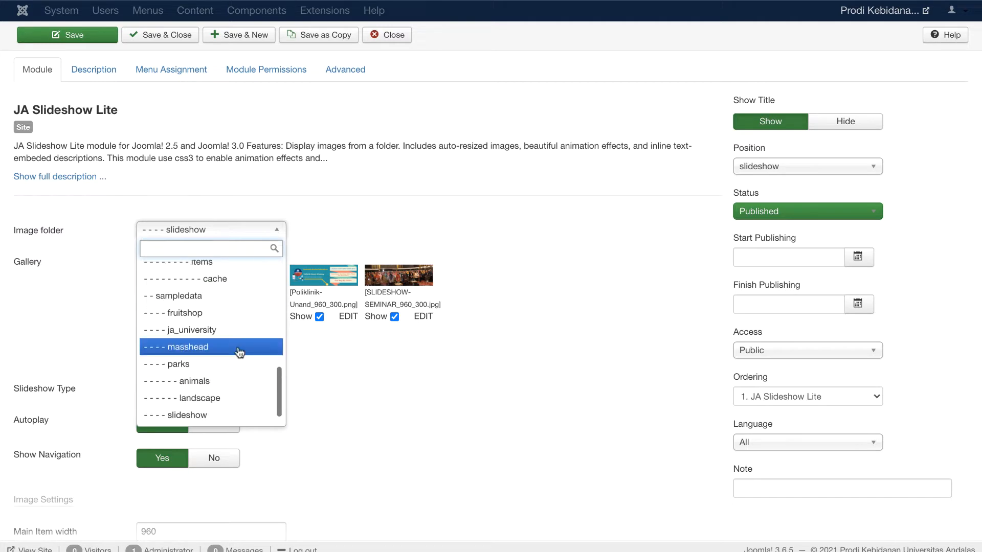
left_click(205, 419)
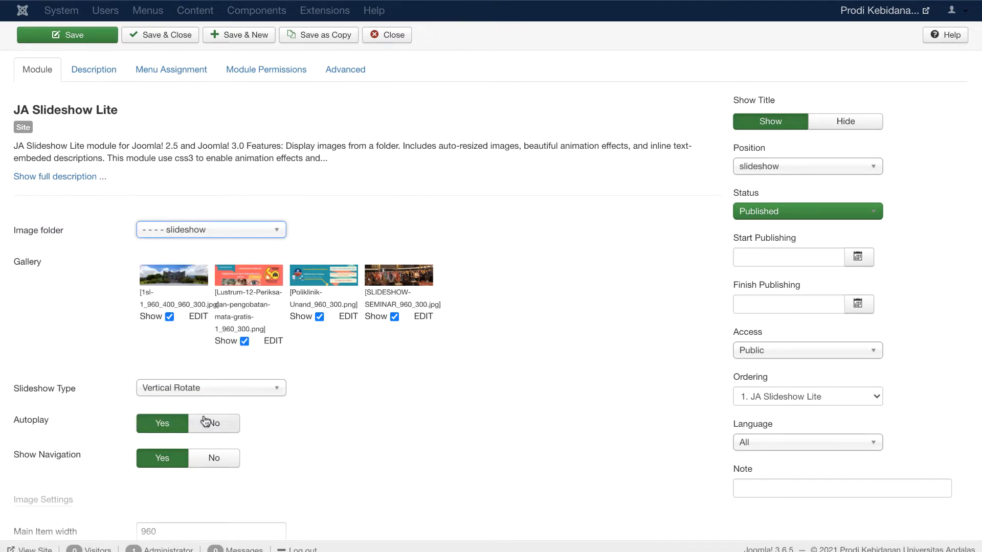
Look through the available image folders in the module's Image folder setting, keeping the slideshow folder selected
scroll(259, 305, "down", 1)
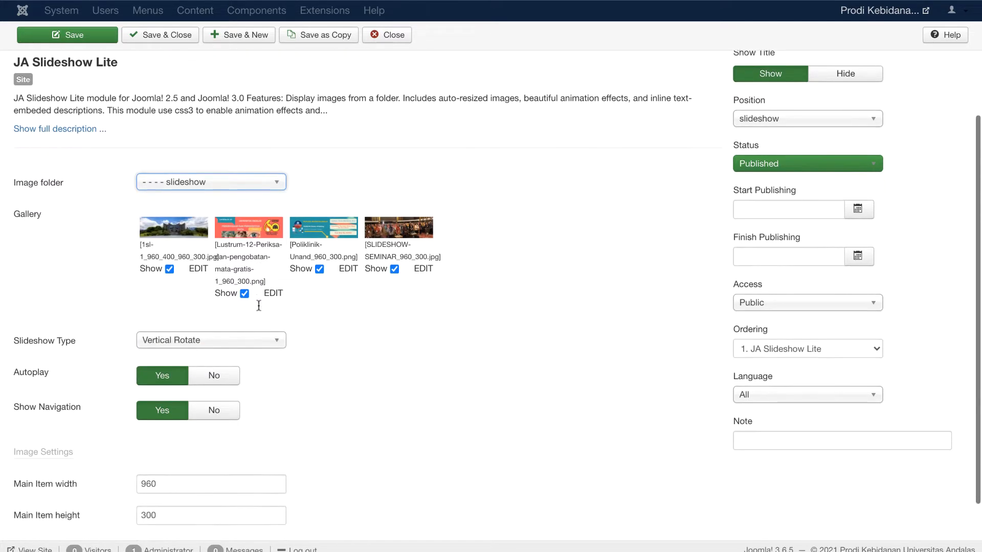
left_click(279, 184)
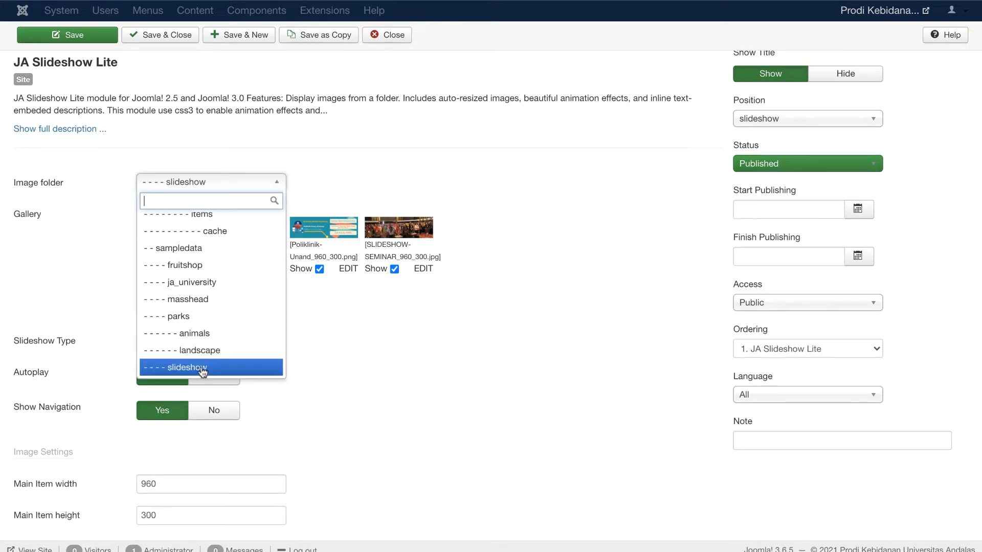
scroll(210, 268, "up", 4)
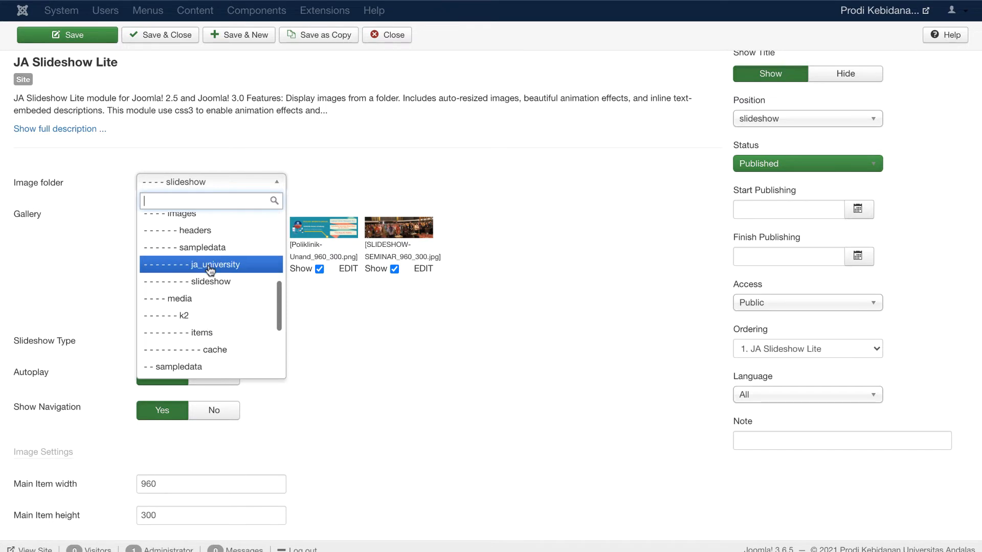
scroll(211, 268, "down", 3)
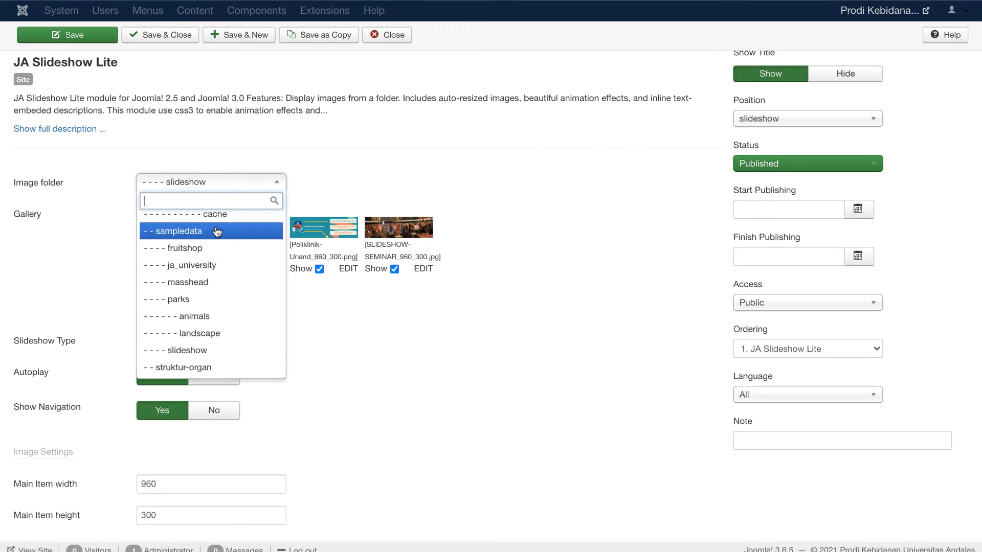
scroll(219, 262, "up", 3)
left_click(397, 305)
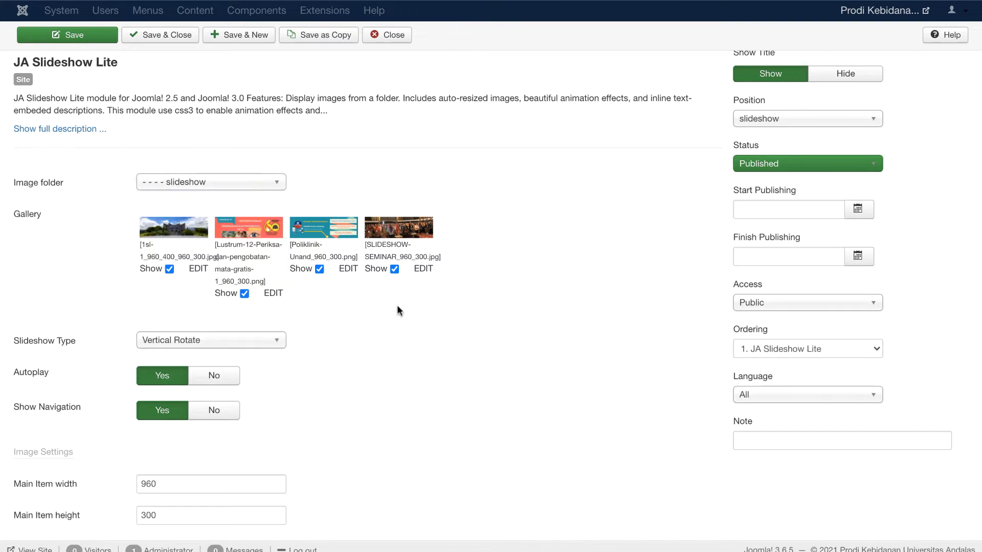
scroll(339, 308, "up", 3)
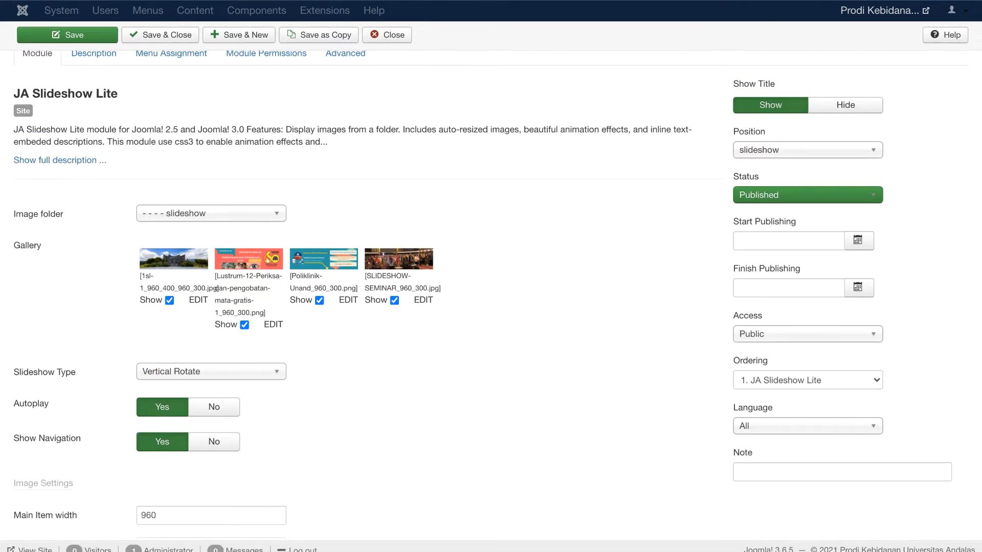
Open the university website unand.ac.id in a new browser tab
key("super+t")
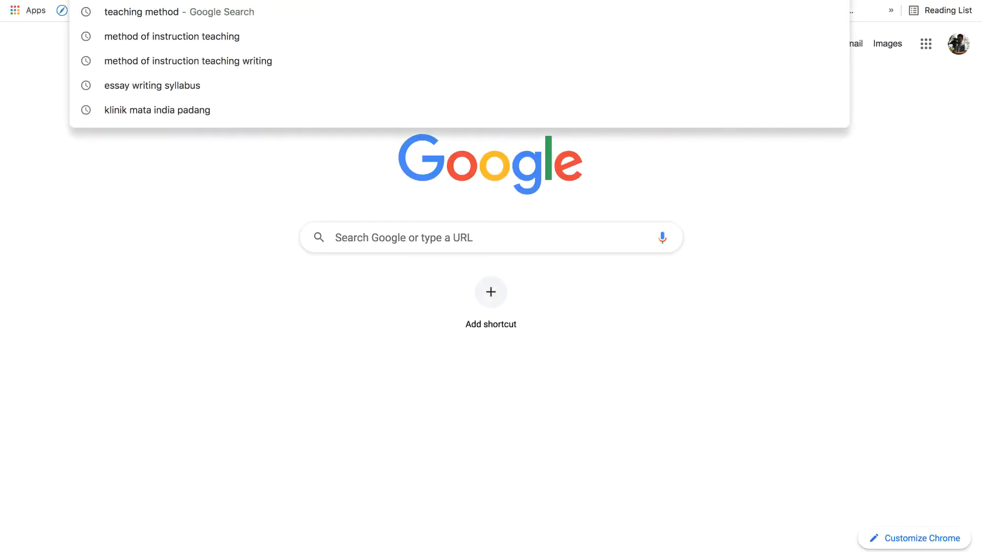
type("unand.ac.id")
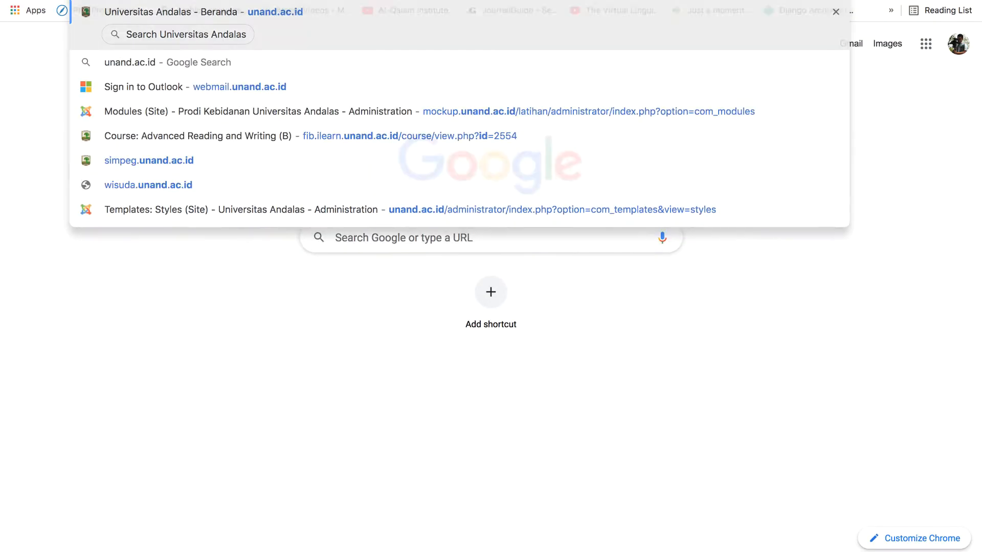
key("Return")
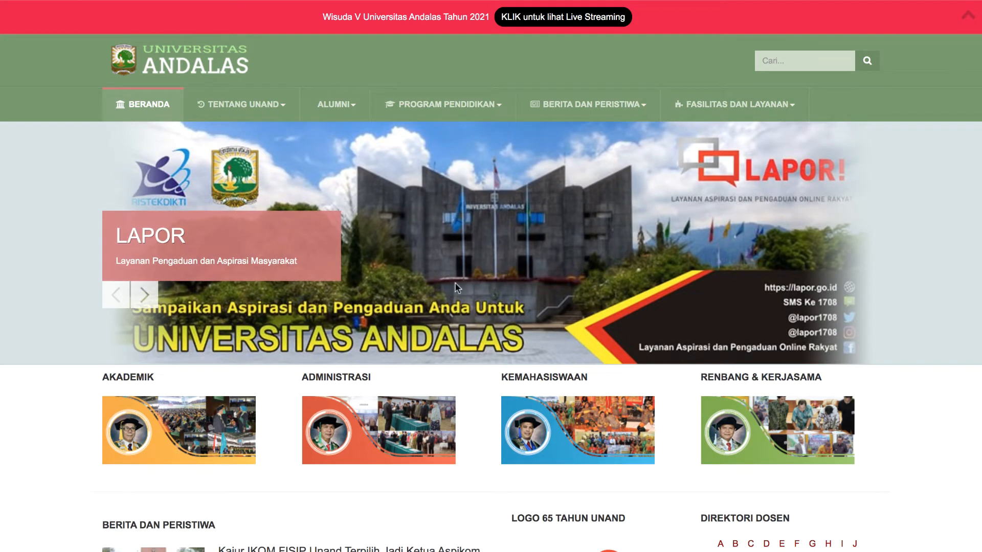
Save the LAPOR slide image from the home page slideshow to the Desktop
right_click(457, 288)
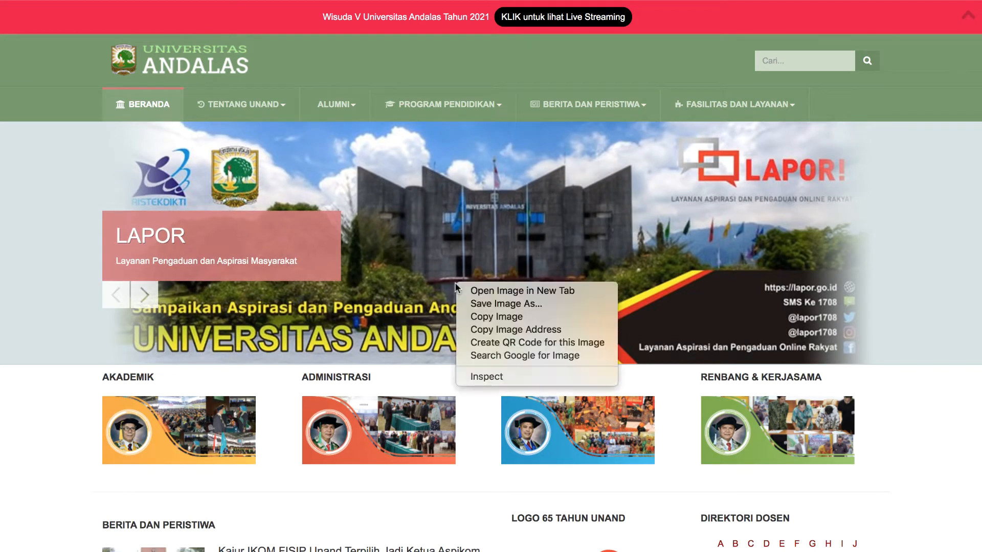
left_click(504, 304)
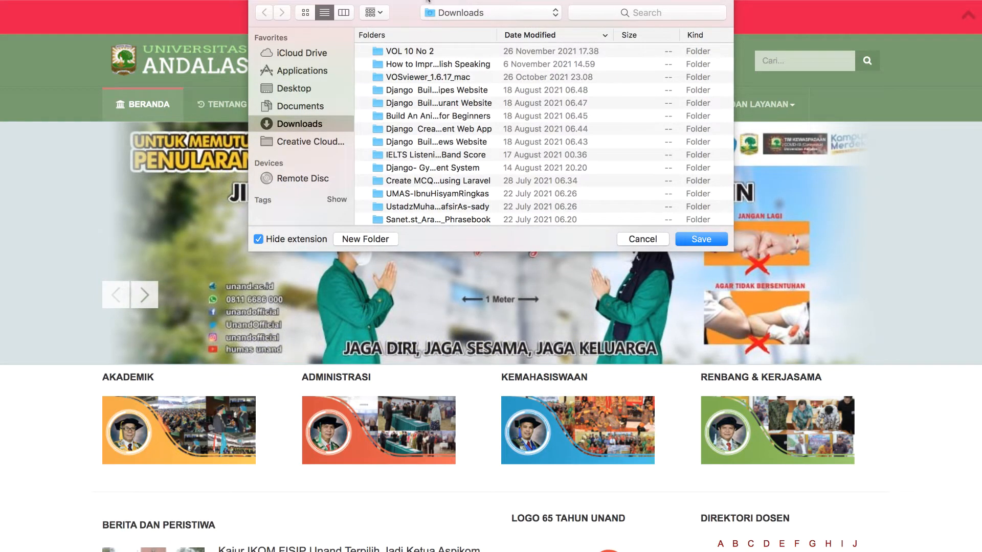
left_click(292, 93)
left_click(701, 239)
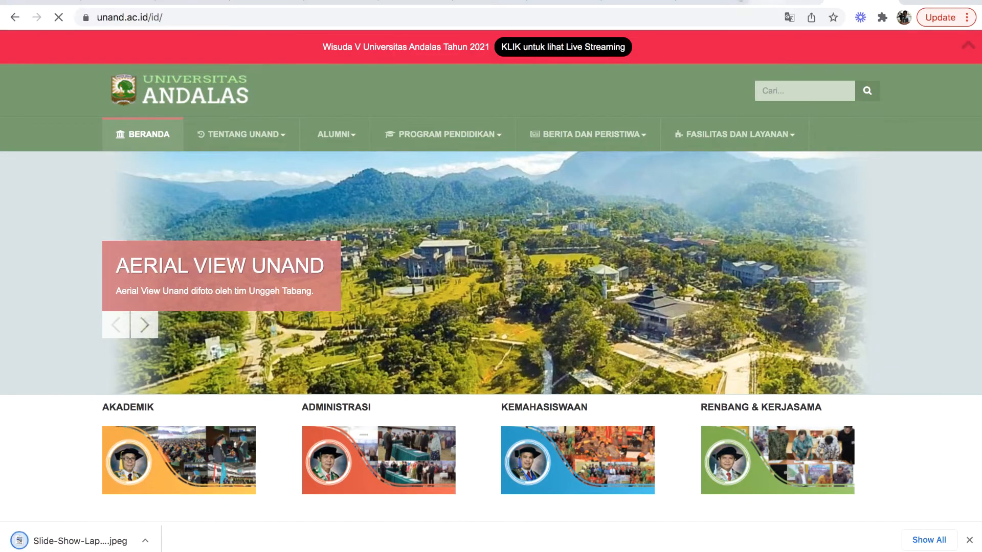
Switch back to the Joomla administration, close the JA Slideshow Lite module and open the media manager
left_click(701, 2)
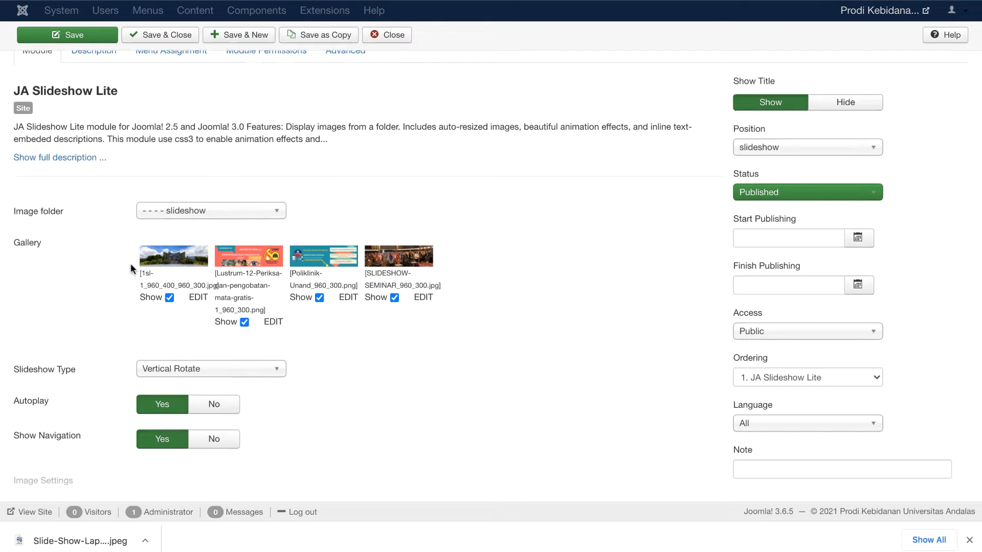
scroll(131, 264, "down", 1)
scroll(131, 264, "up", 1)
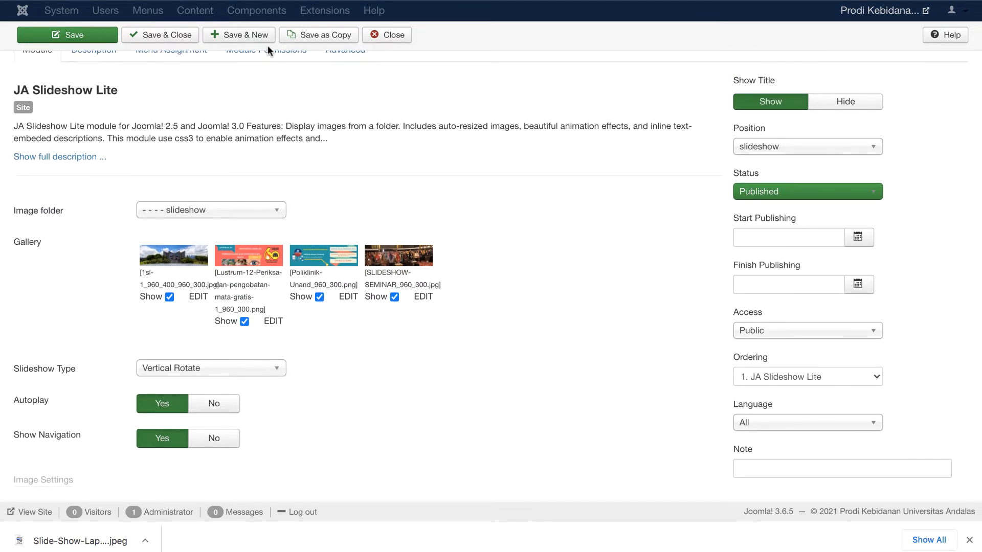
left_click(386, 41)
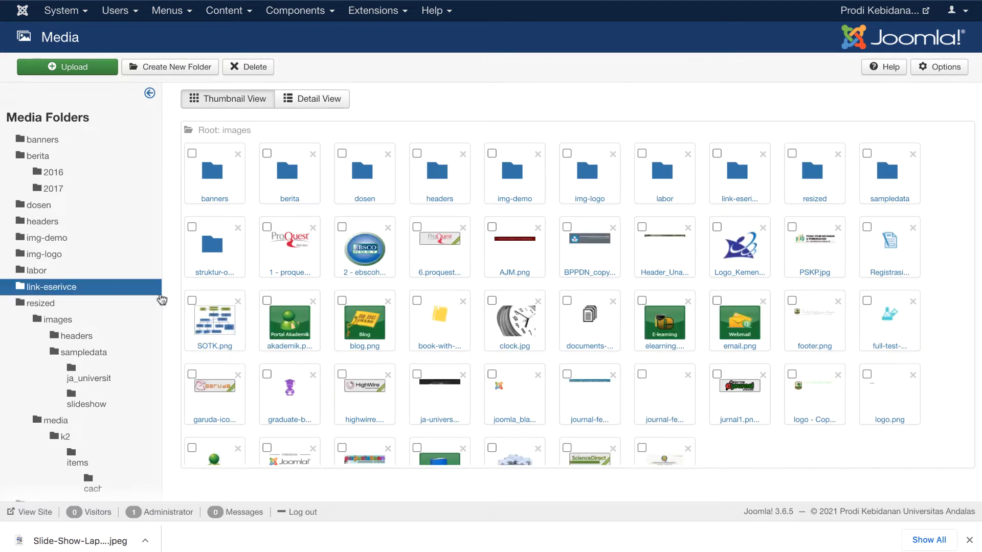
Examine the images in the slideshow folder under sampledata and look over the media folder tree
scroll(127, 326, "down", 3)
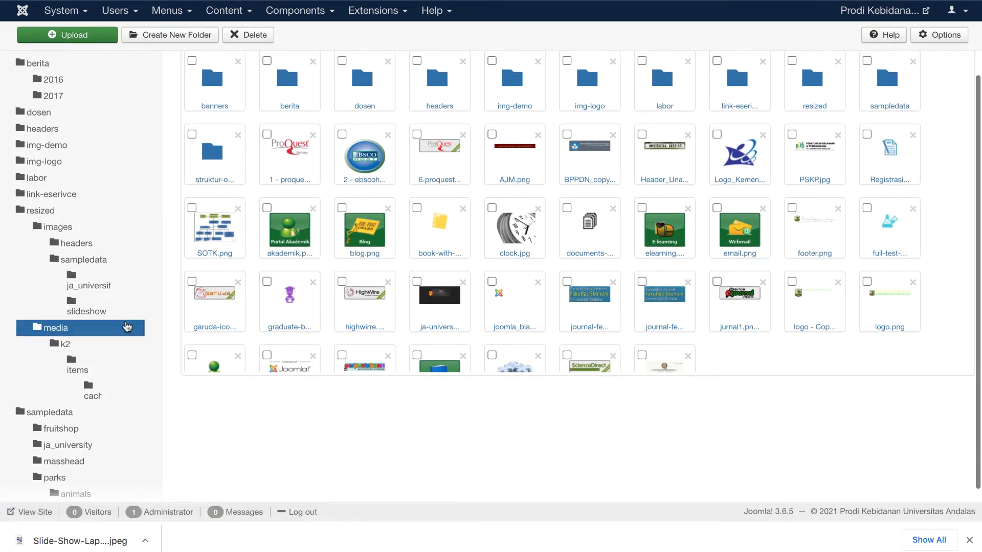
scroll(119, 225, "down", 1)
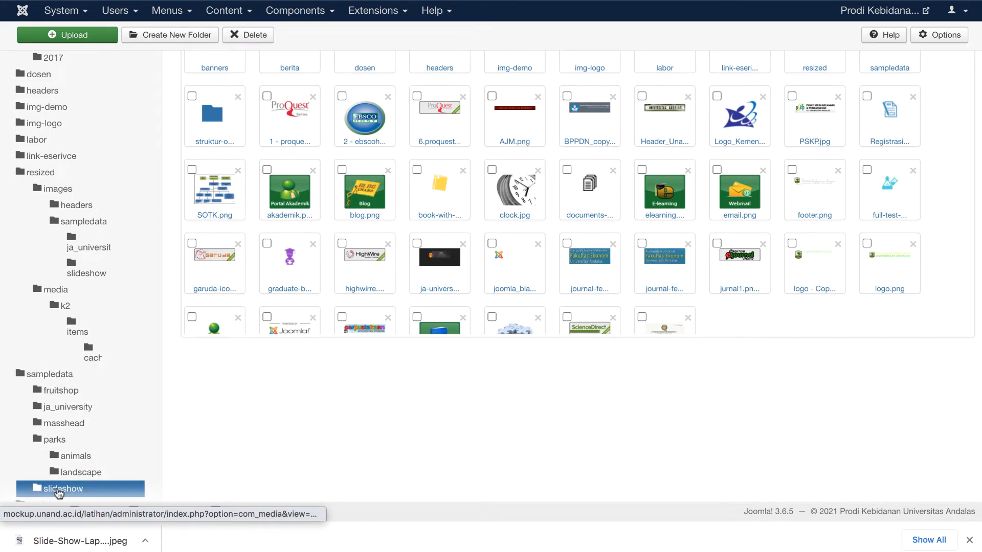
left_click(60, 489)
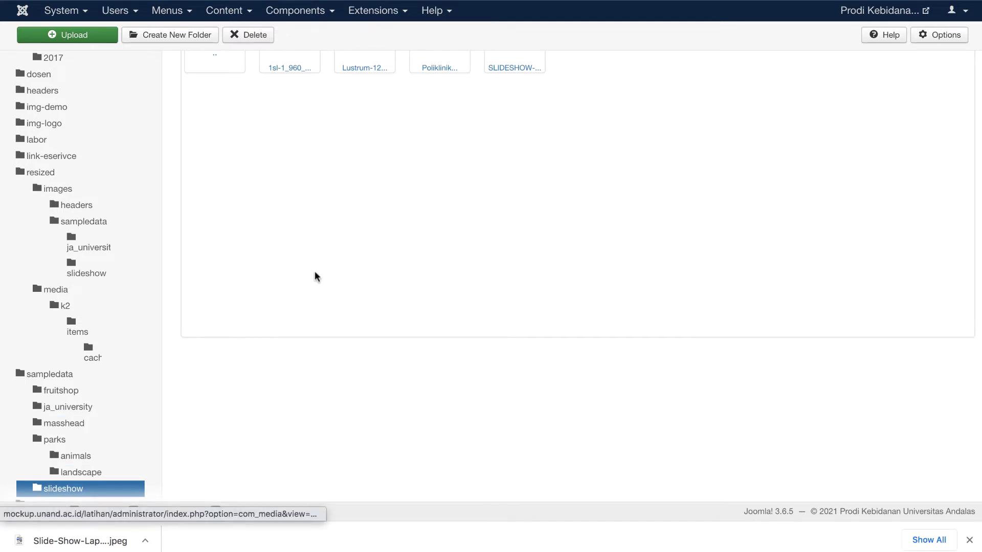
scroll(315, 271, "up", 3)
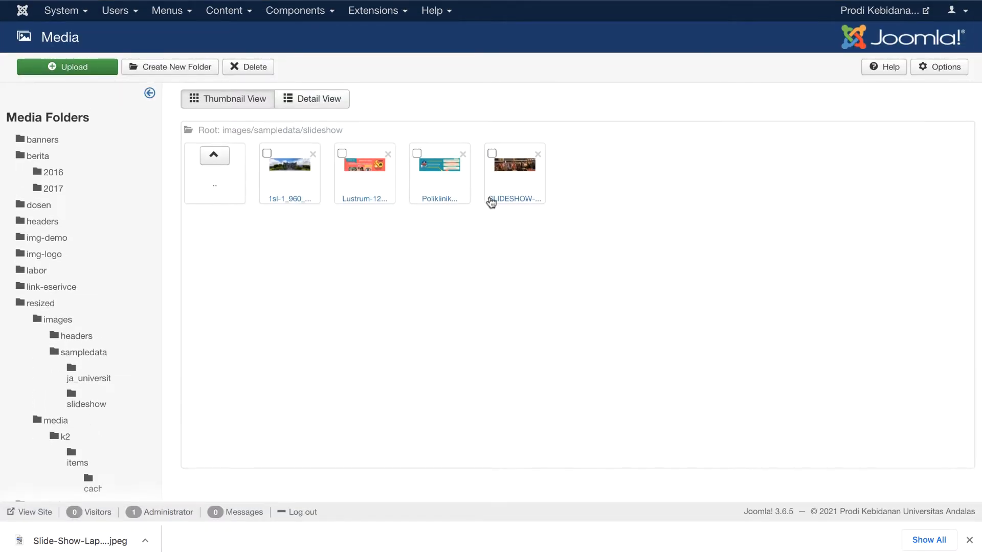
scroll(432, 279, "down", 3)
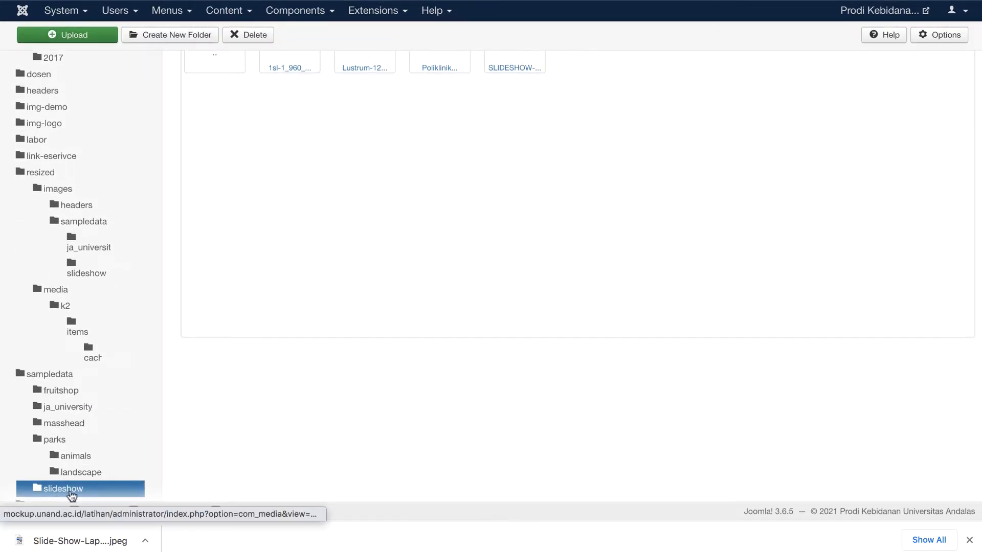
scroll(87, 353, "up", 5)
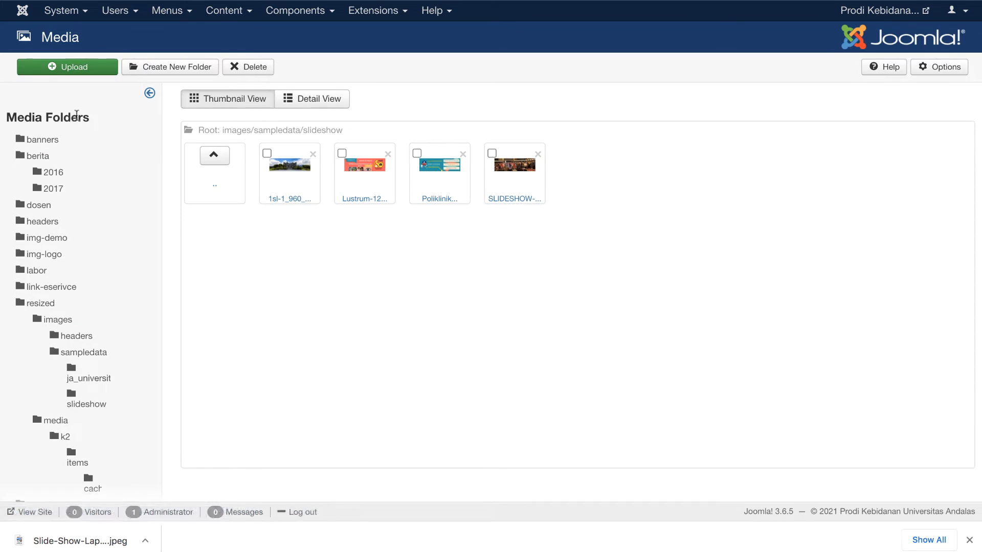
scroll(108, 377, "down", 2)
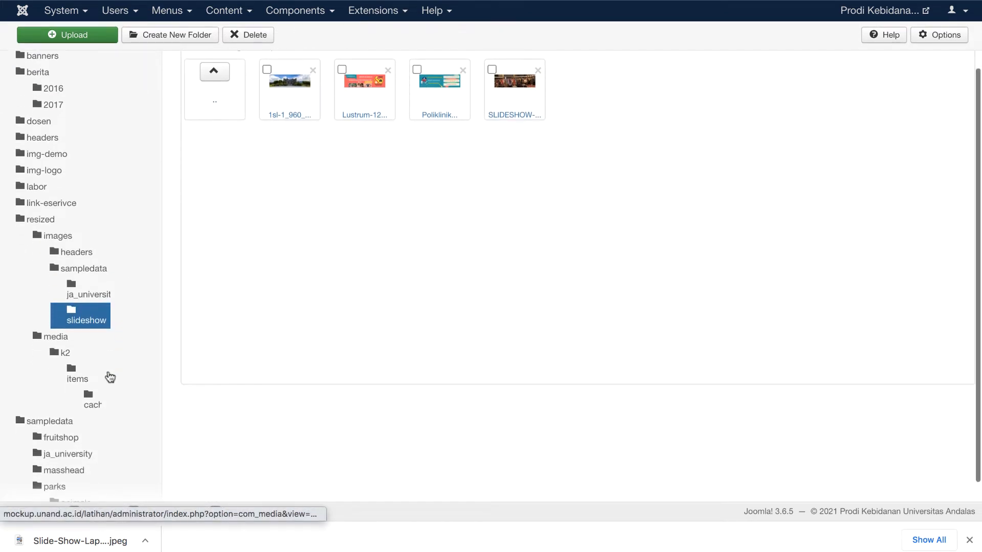
scroll(110, 377, "up", 2)
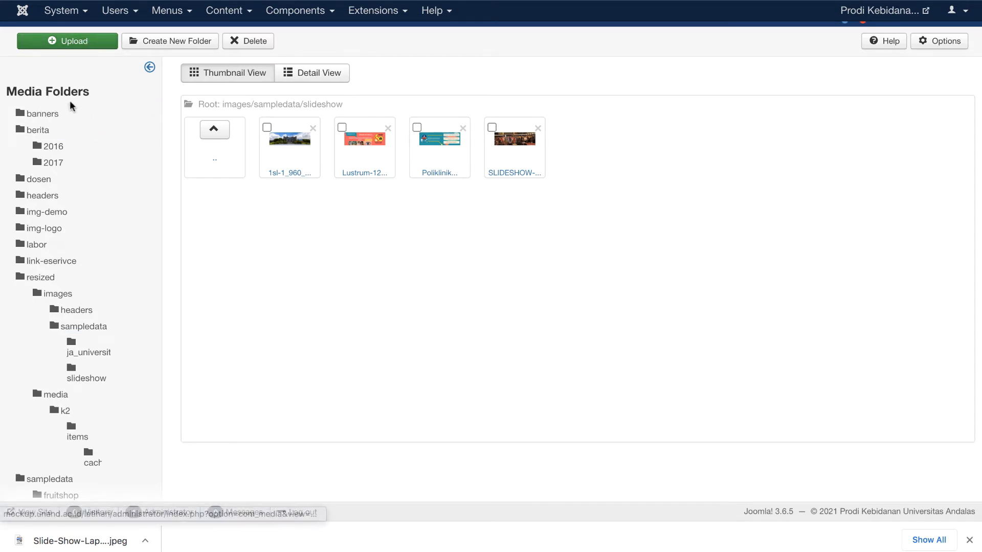
Create a new folder named slider inside the banners media folder
left_click(176, 41)
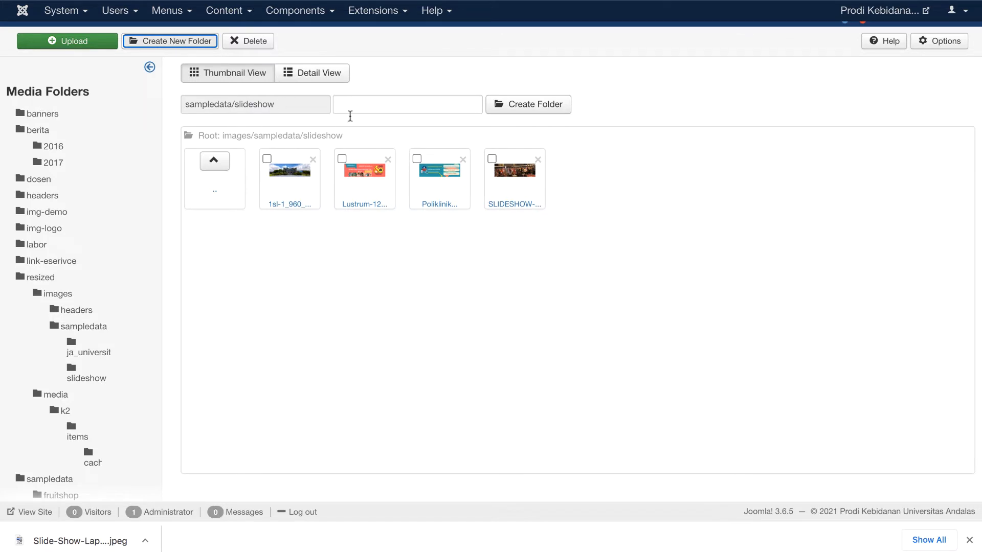
left_click(233, 106)
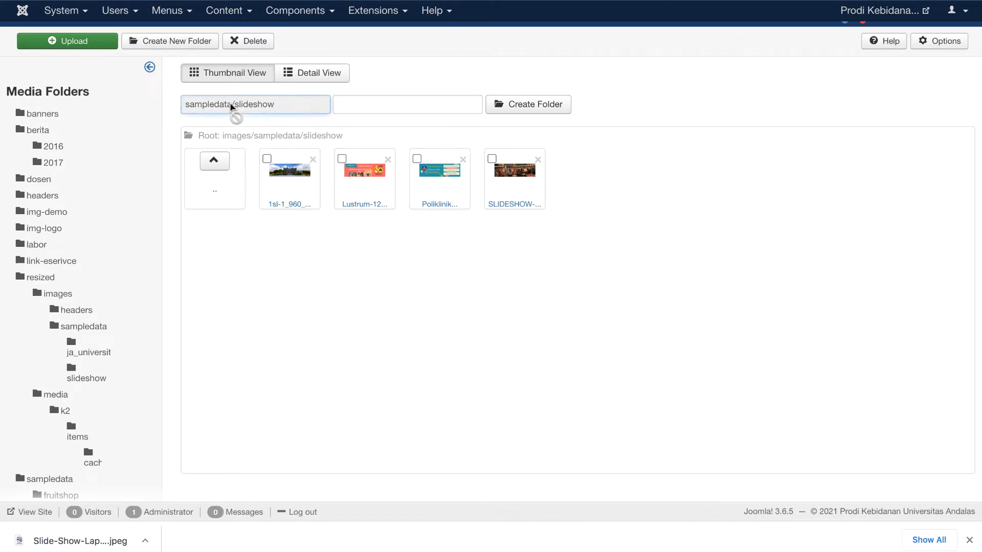
left_click(62, 118)
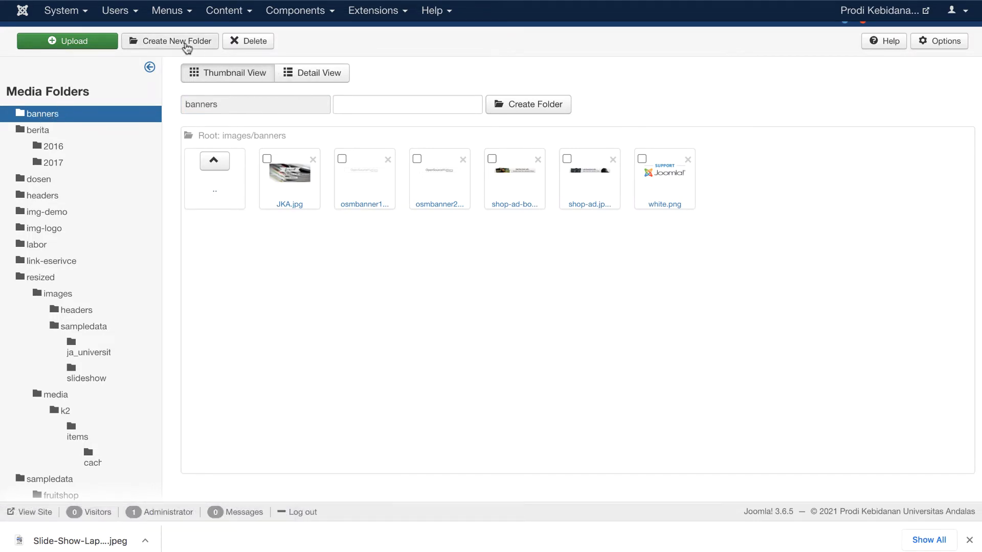
left_click(186, 46)
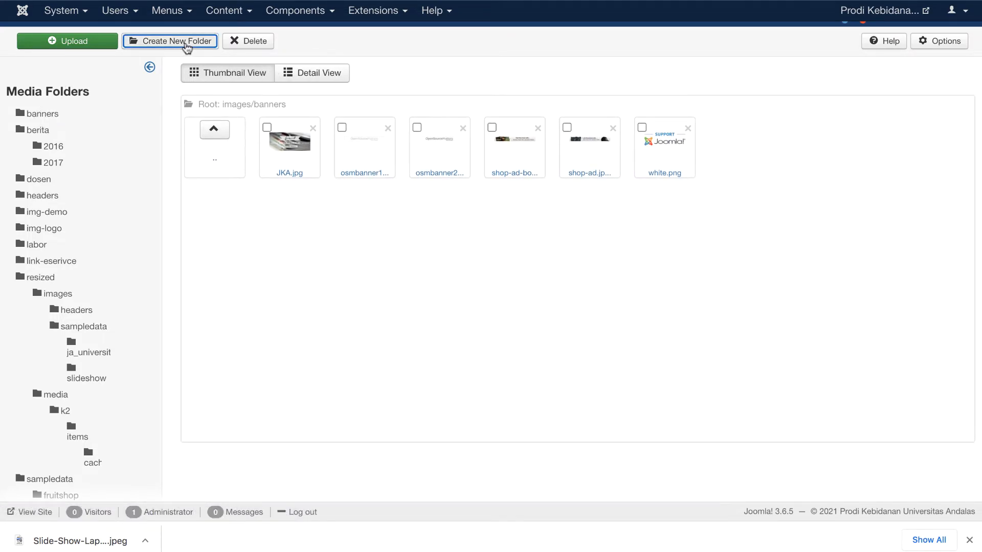
left_click(188, 43)
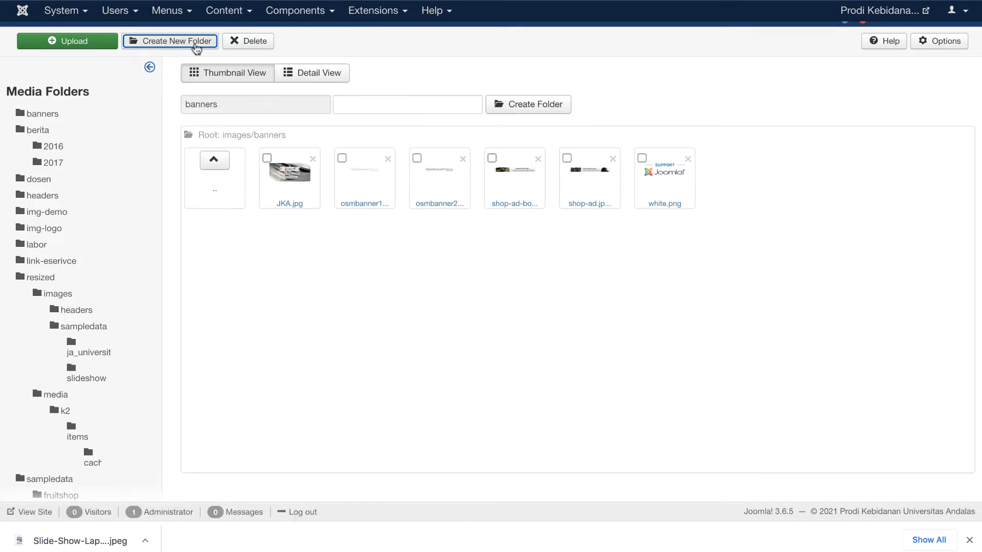
left_click(342, 98)
type("slider")
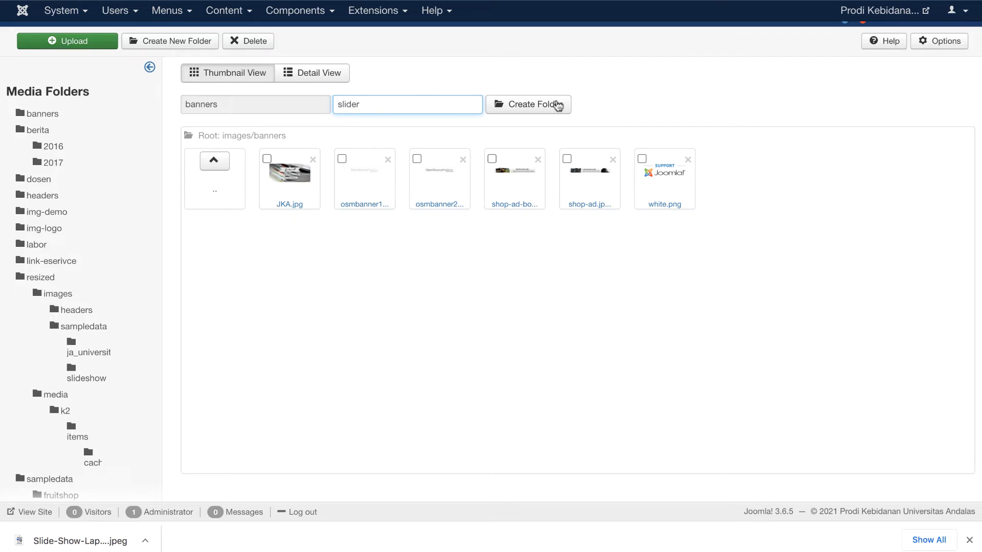
left_click(557, 105)
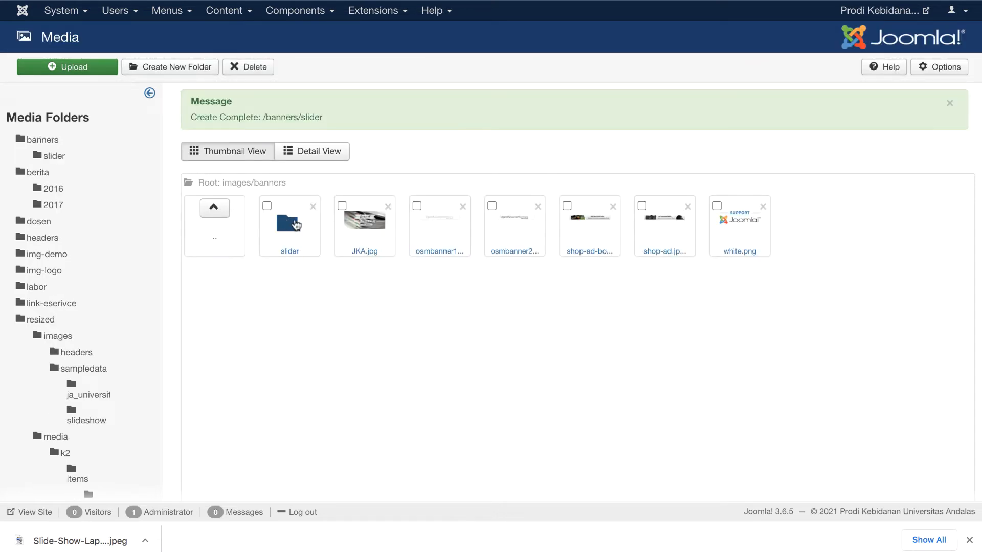
Upload Slide-Show-Lapor_960_300.jpeg from the Desktop into the slider folder inside banners
left_click(288, 225)
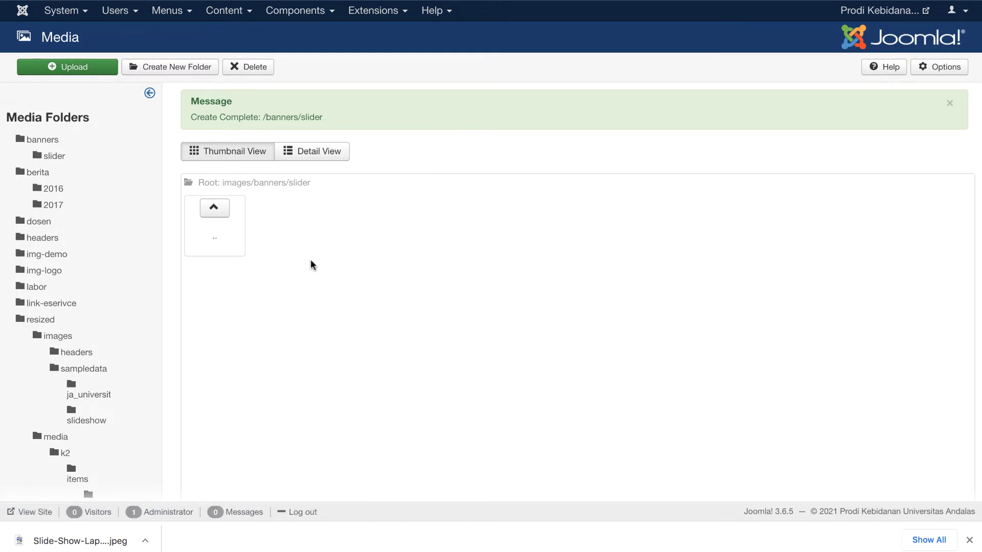
left_click(68, 69)
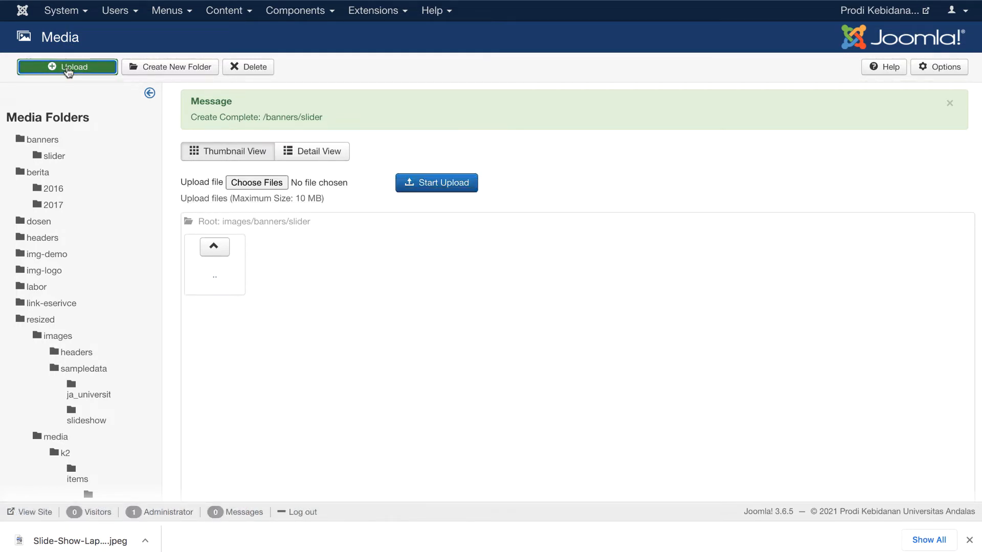
left_click(270, 184)
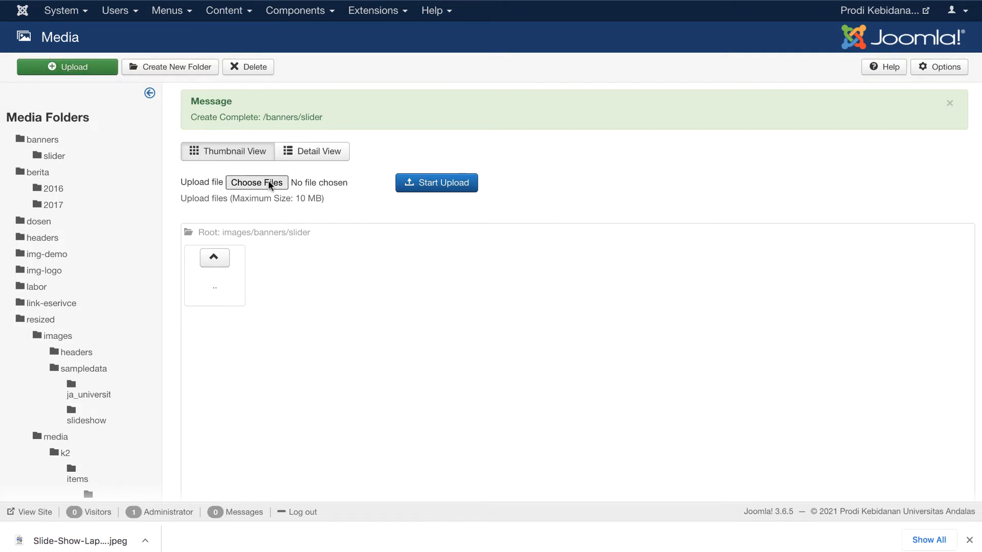
left_click(83, 54)
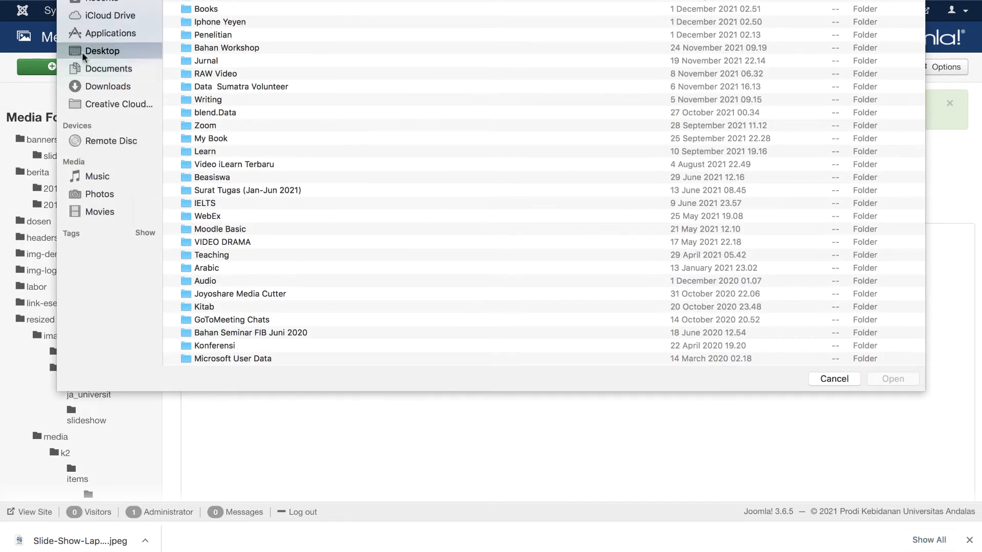
scroll(319, 178, "down", 10)
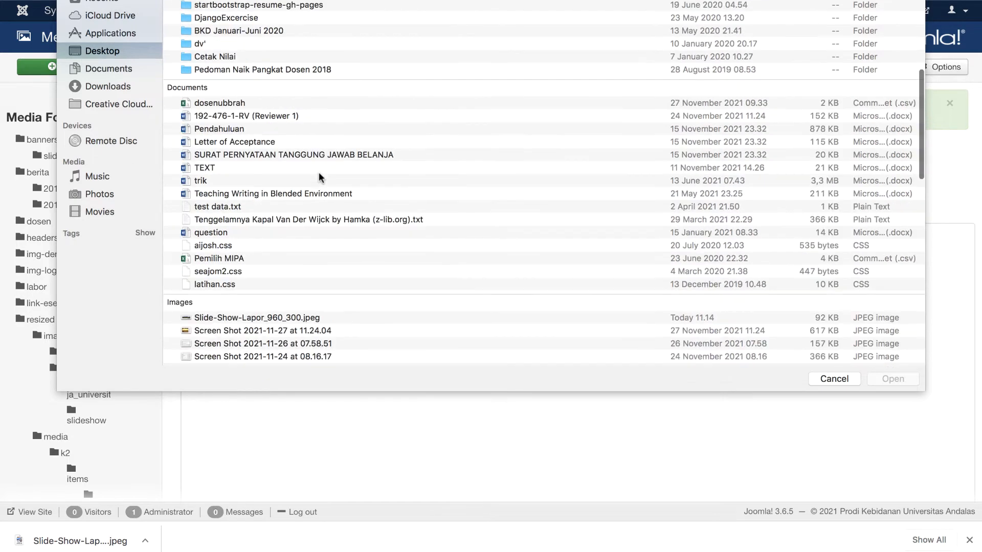
scroll(294, 267, "down", 8)
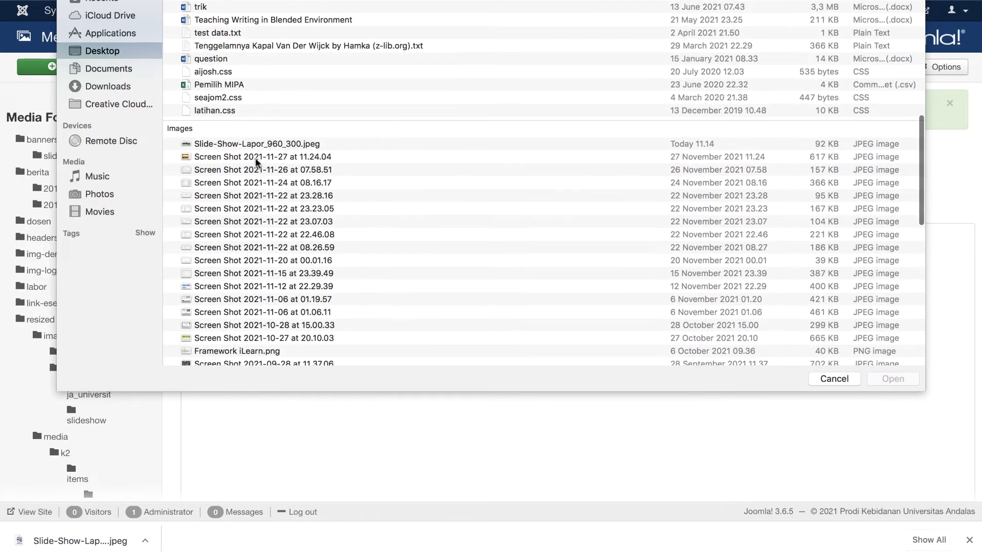
left_click(257, 143)
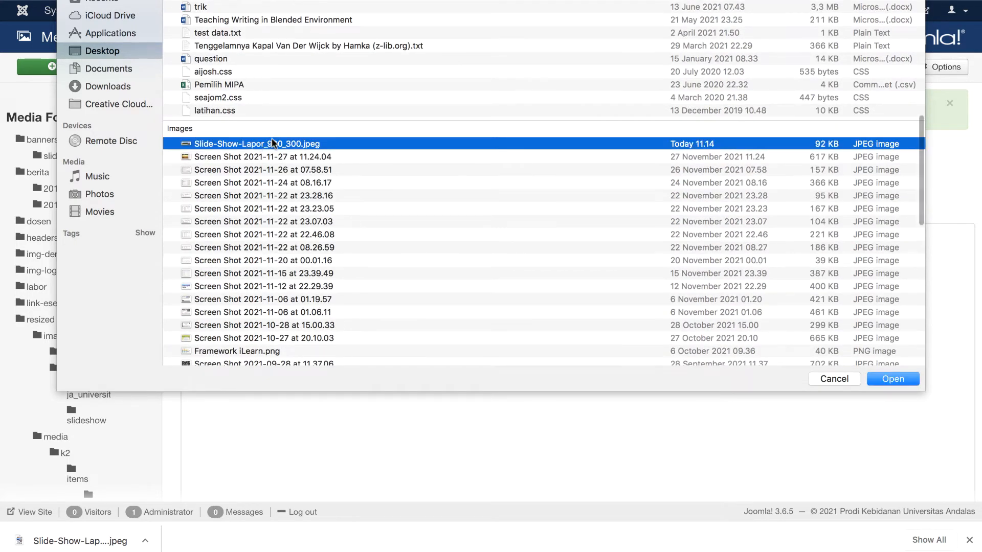
left_click(877, 376)
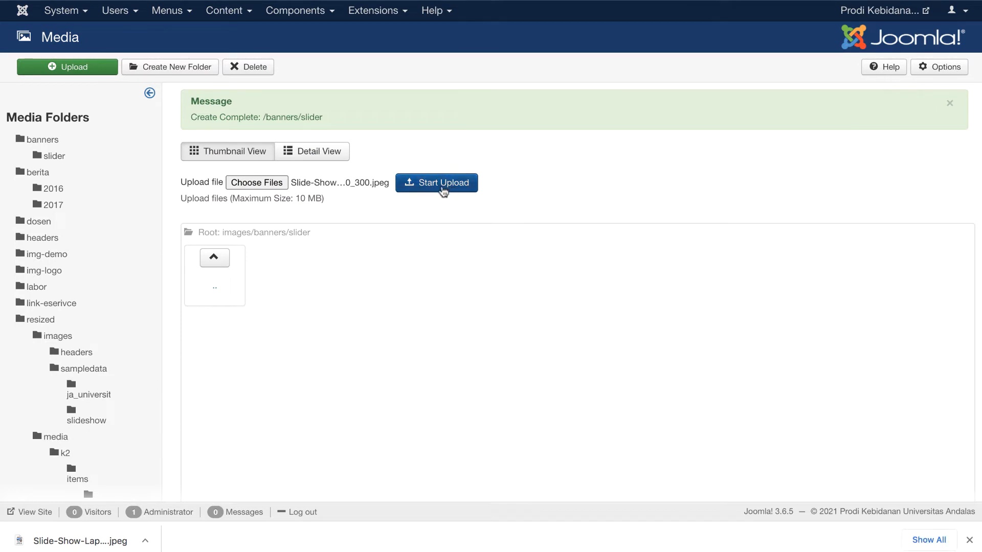
left_click(441, 190)
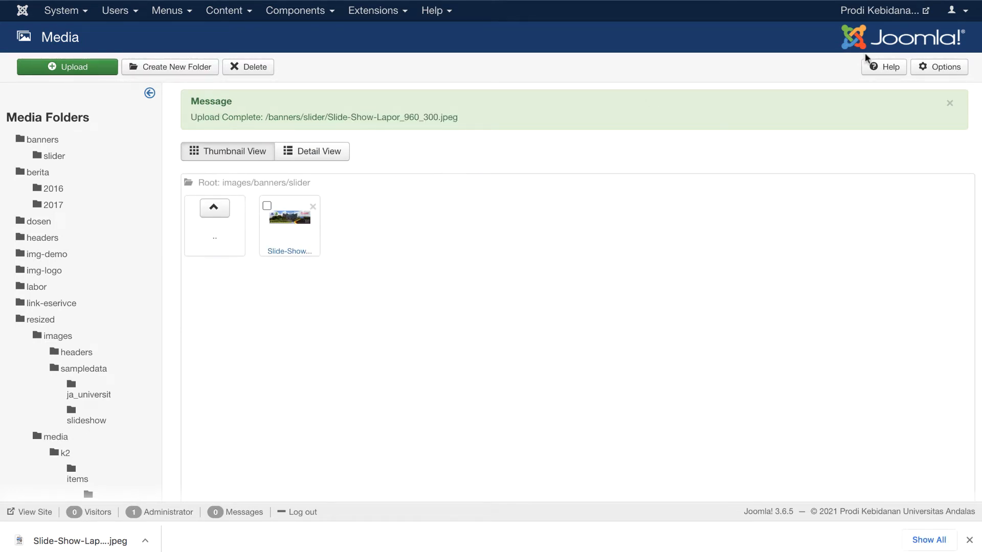
Switch to the Universitas Andalas home page and save the COVID-19 slide image to the Desktop
key("ctrl+Tab")
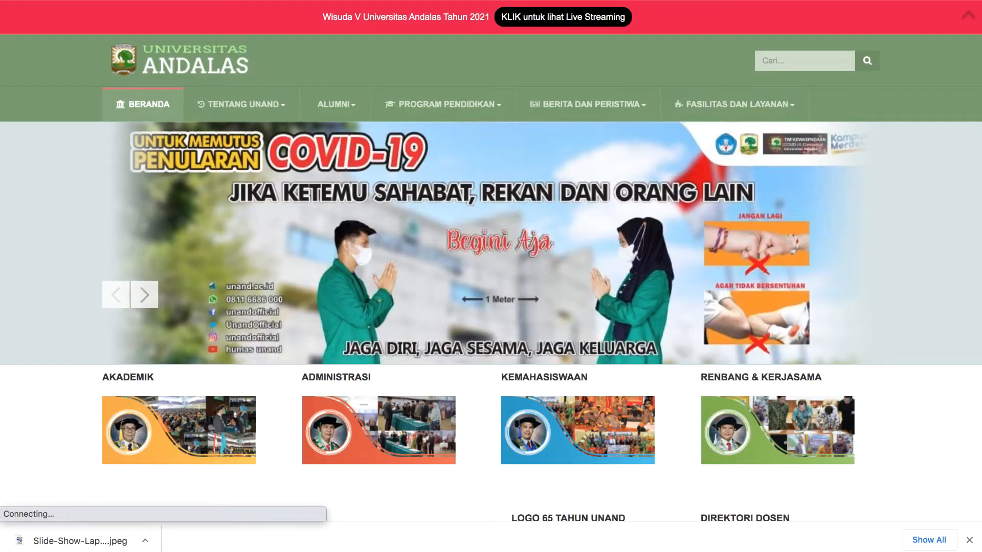
right_click(444, 265)
left_click(462, 283)
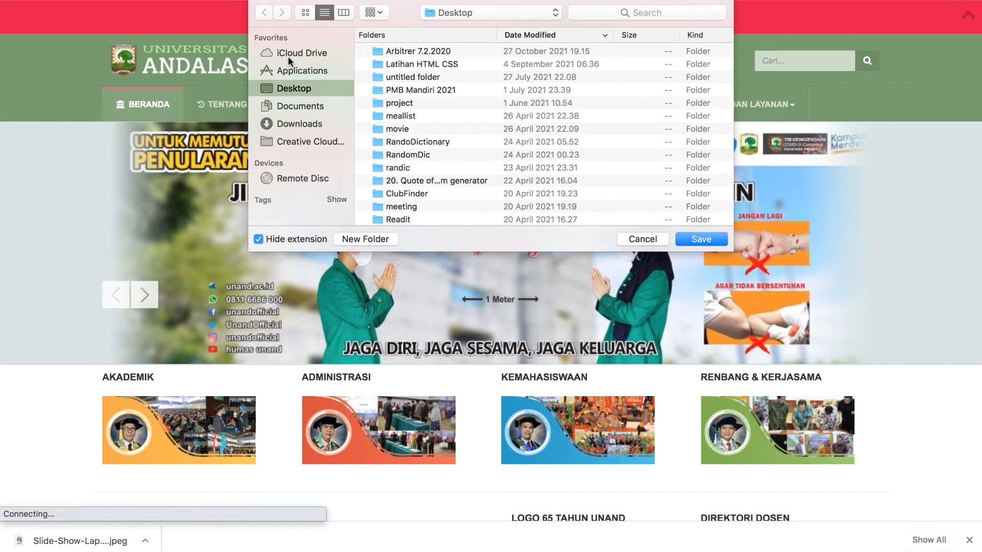
left_click(704, 239)
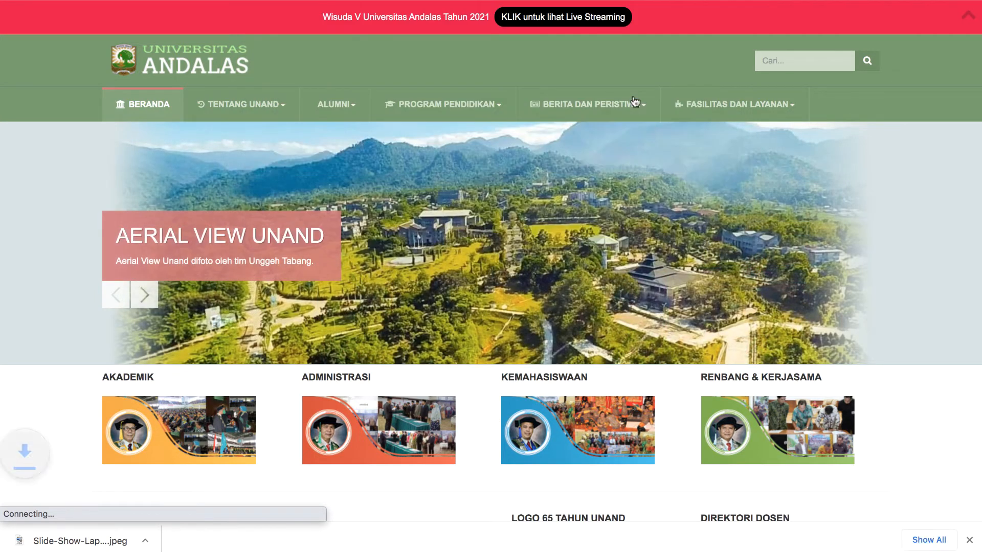
Return to the Joomla media manager and upload qwerty_946_296.jpeg from the Desktop into the banners/slider folder
left_click(573, 1)
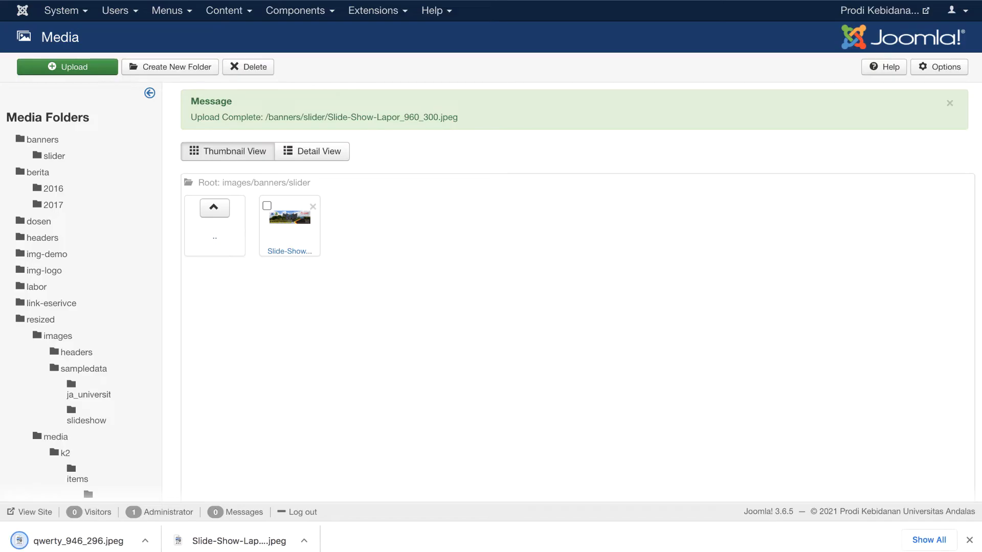
left_click(98, 72)
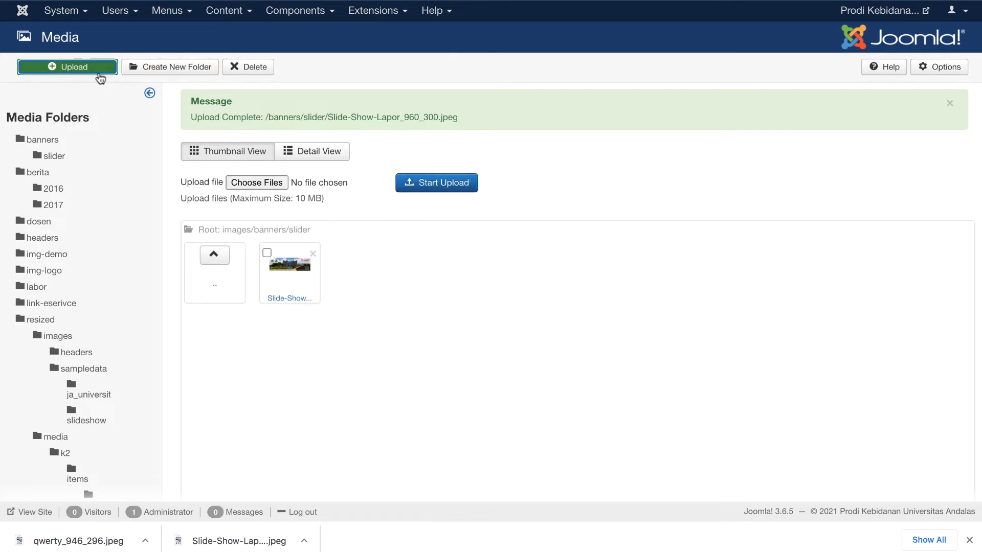
left_click(244, 184)
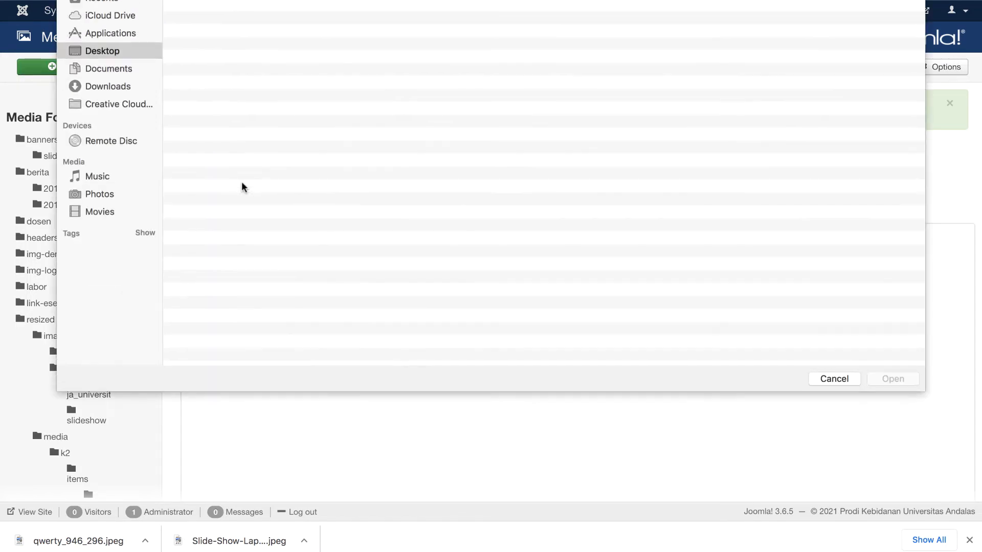
scroll(266, 210, "down", 15)
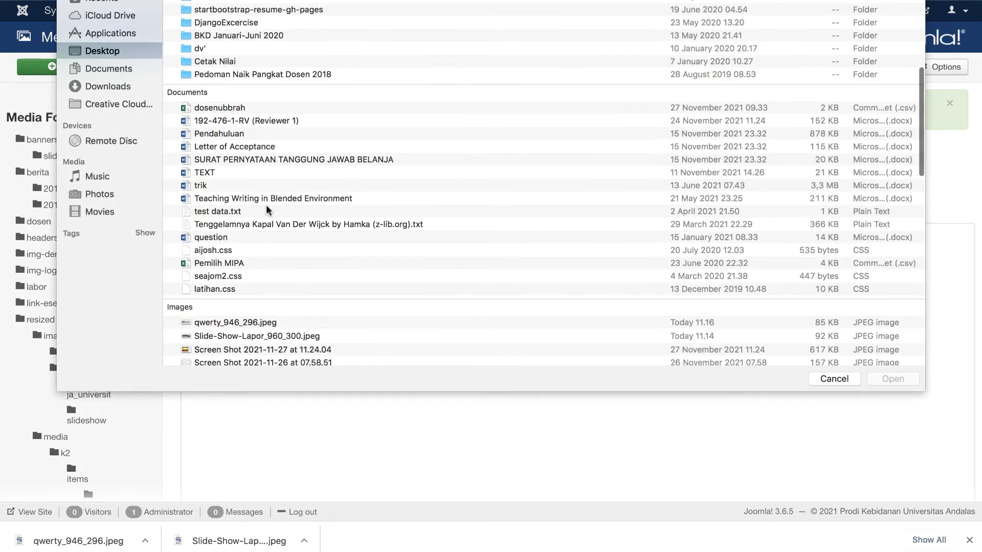
left_click(214, 252)
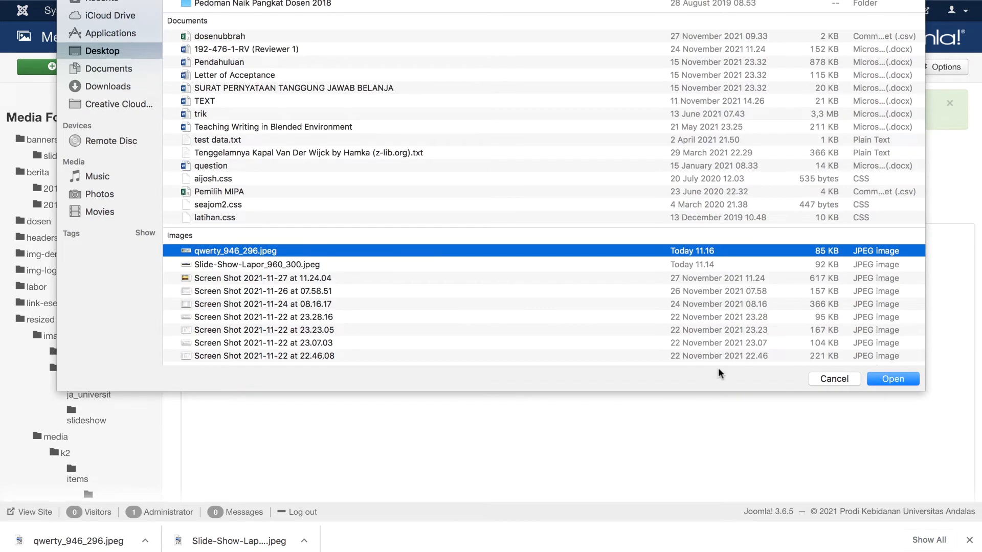
left_click(870, 379)
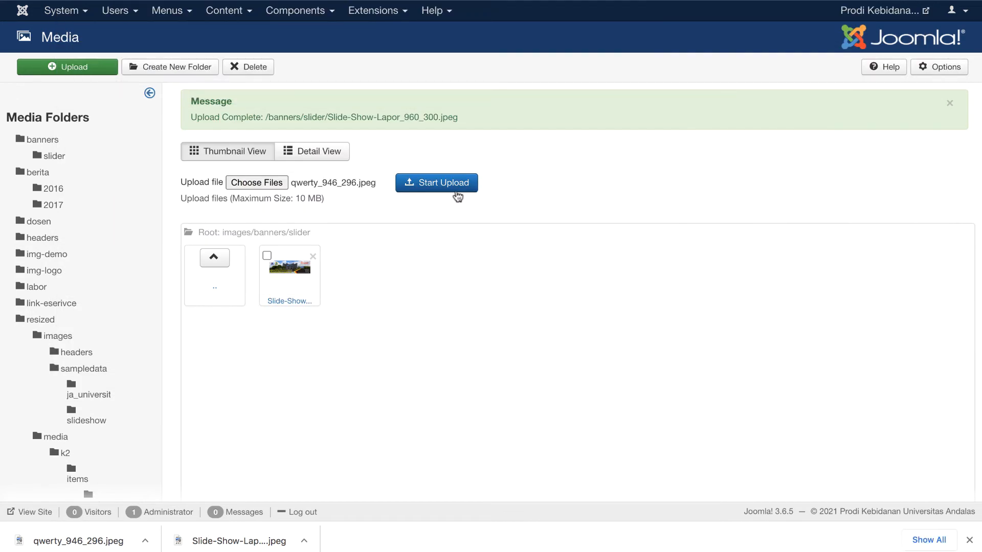
left_click(453, 190)
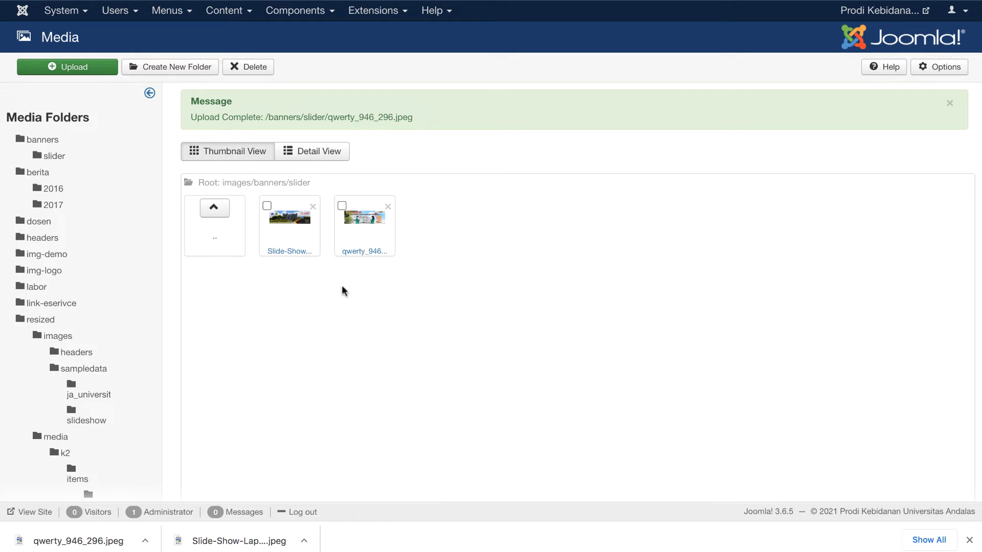
Go to the site modules list and open the JA Slideshow Lite module for editing
scroll(336, 292, "down", 3)
scroll(336, 292, "up", 3)
left_click(395, 11)
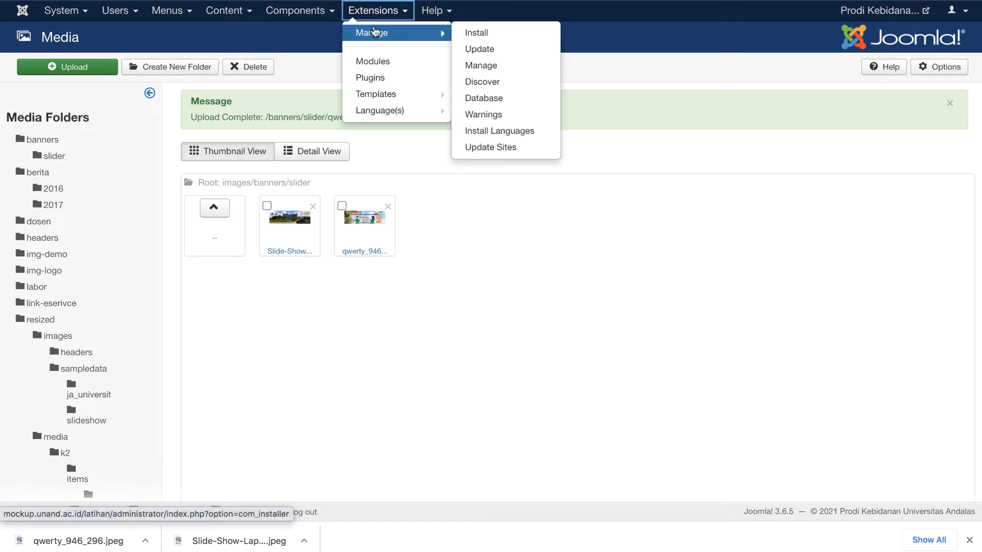
left_click(372, 63)
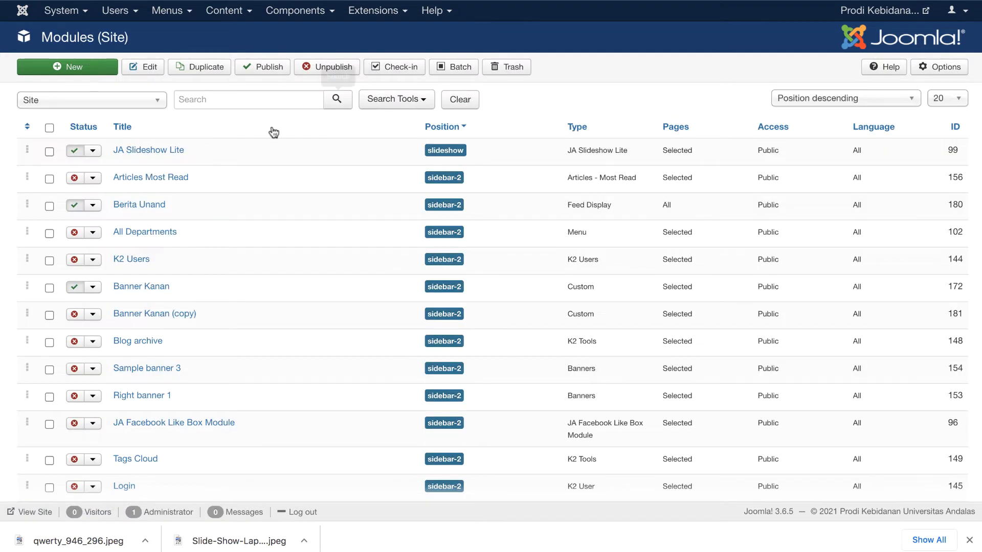
left_click(139, 152)
scroll(329, 290, "down", 2)
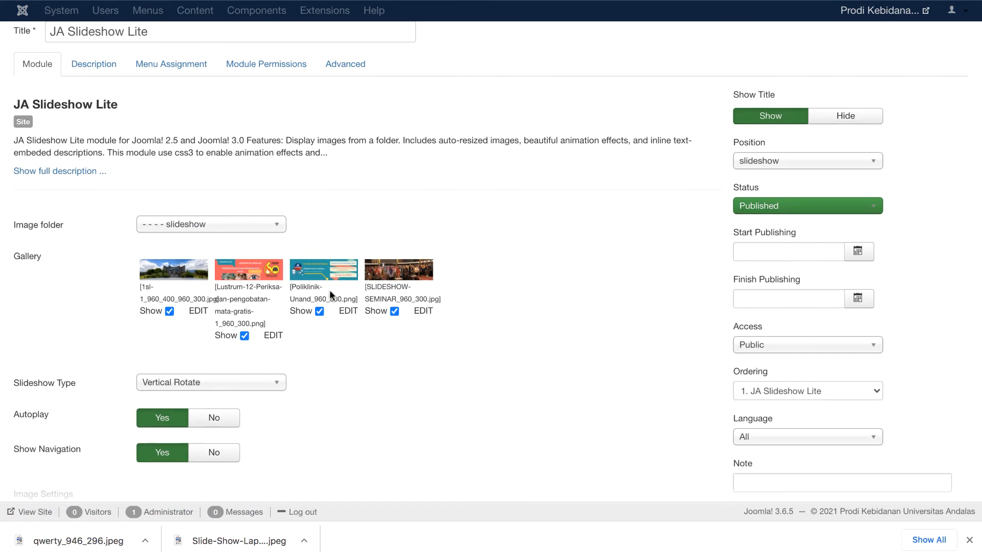
Set the module's image folder to slider and save the module
left_click(276, 226)
scroll(219, 352, "up", 5)
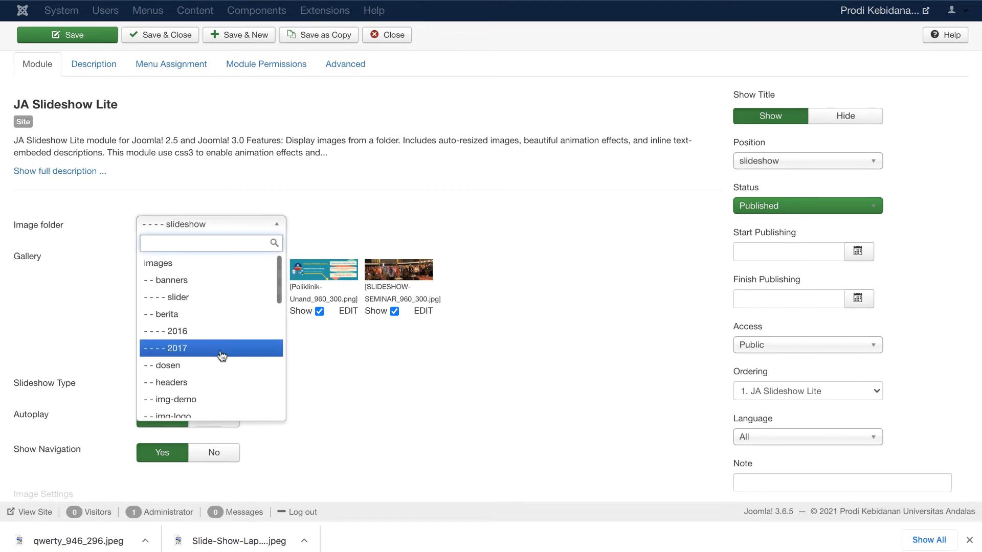
left_click(186, 303)
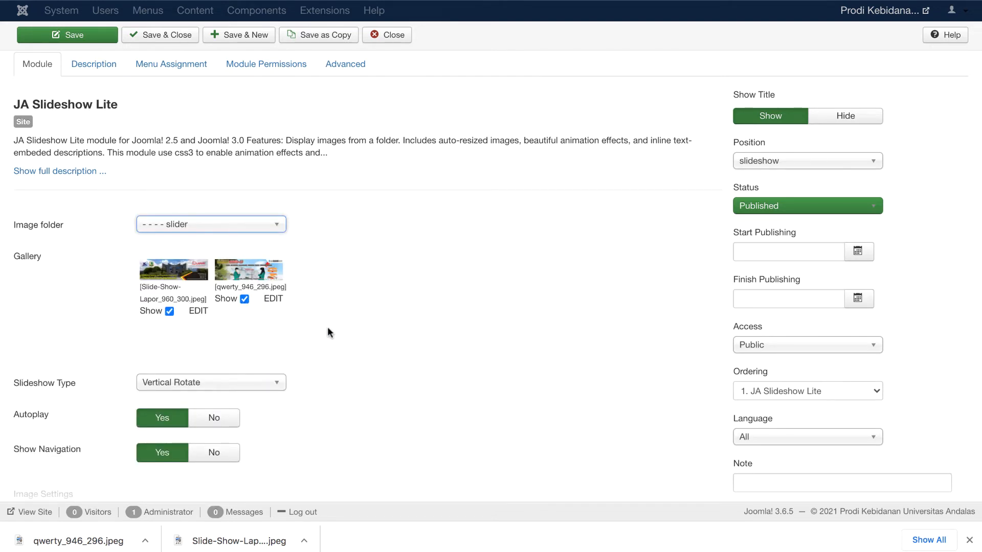
scroll(330, 333, "down", 5)
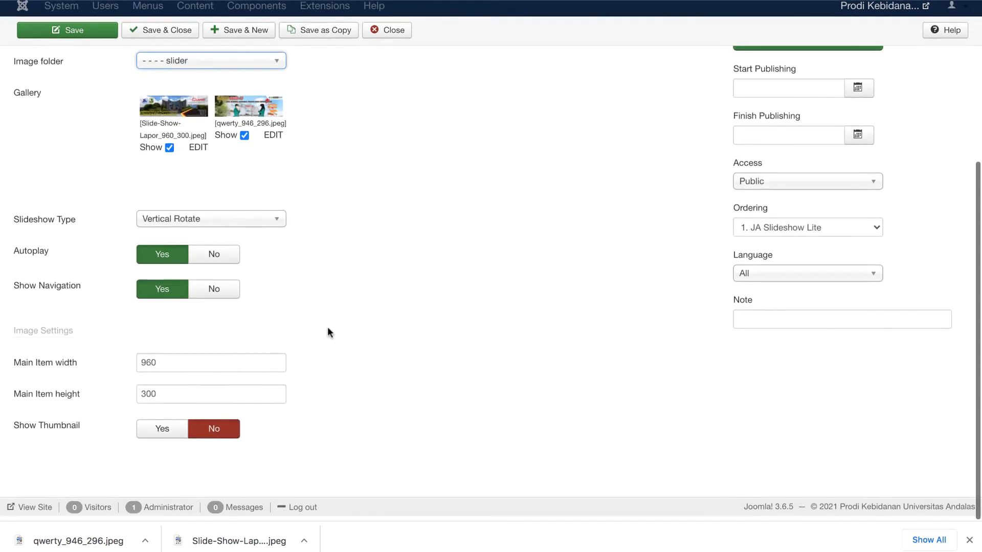
scroll(328, 332, "up", 7)
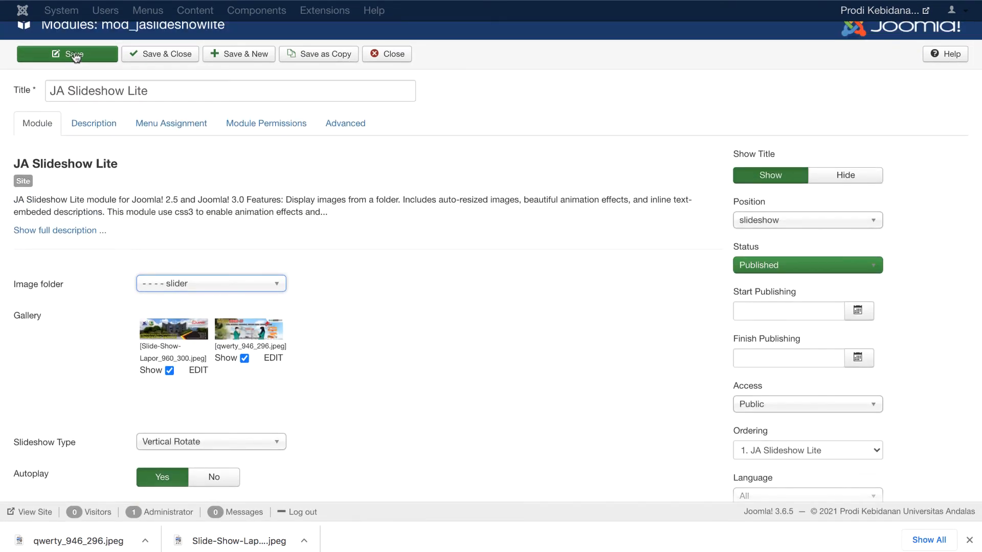
left_click(75, 56)
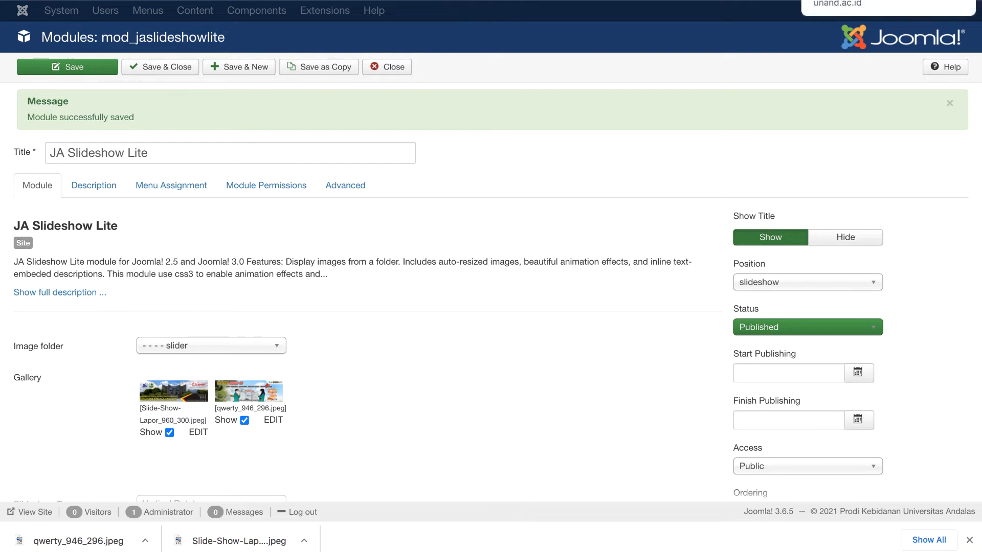
Reload the faculty website's home page and go through the slides of its slideshow
left_click(773, 1)
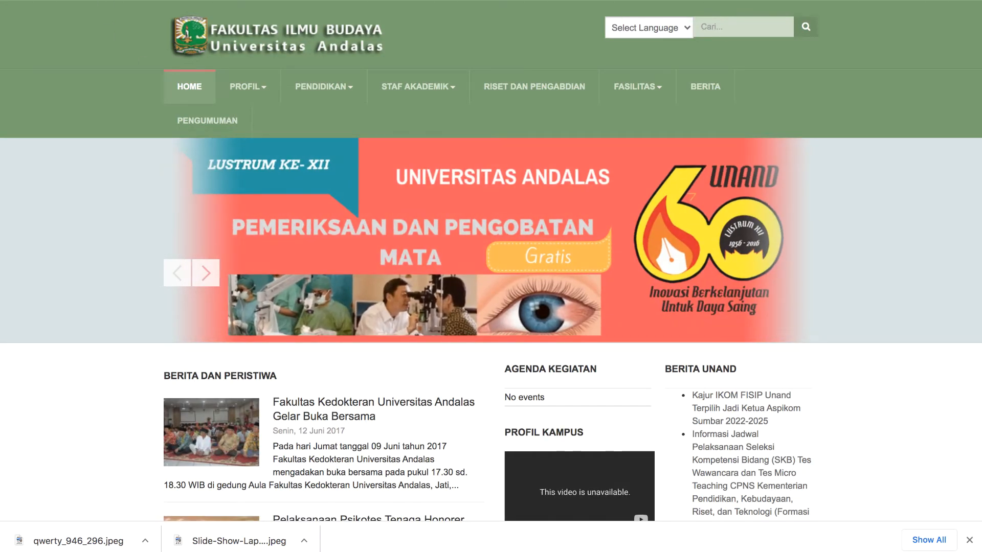
key("super+r")
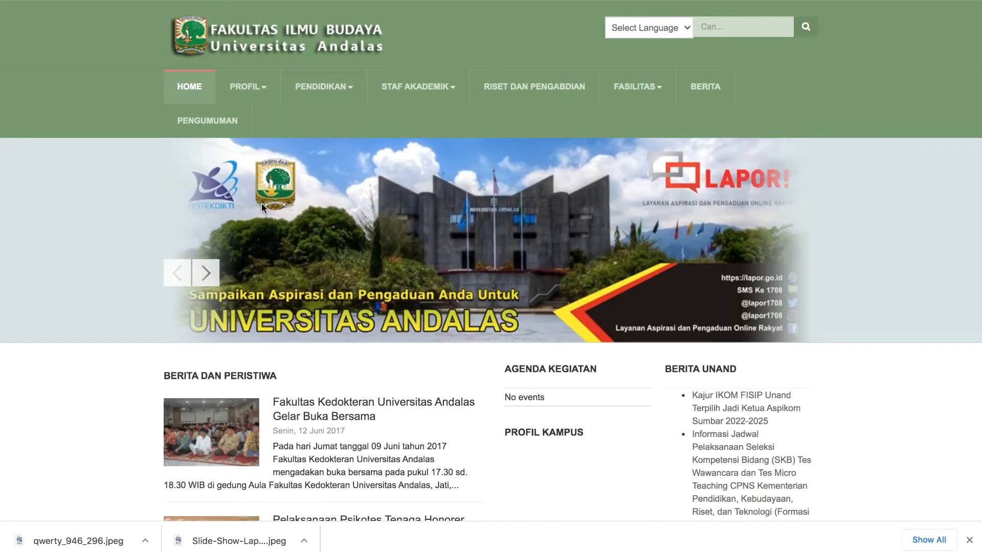
left_click(207, 275)
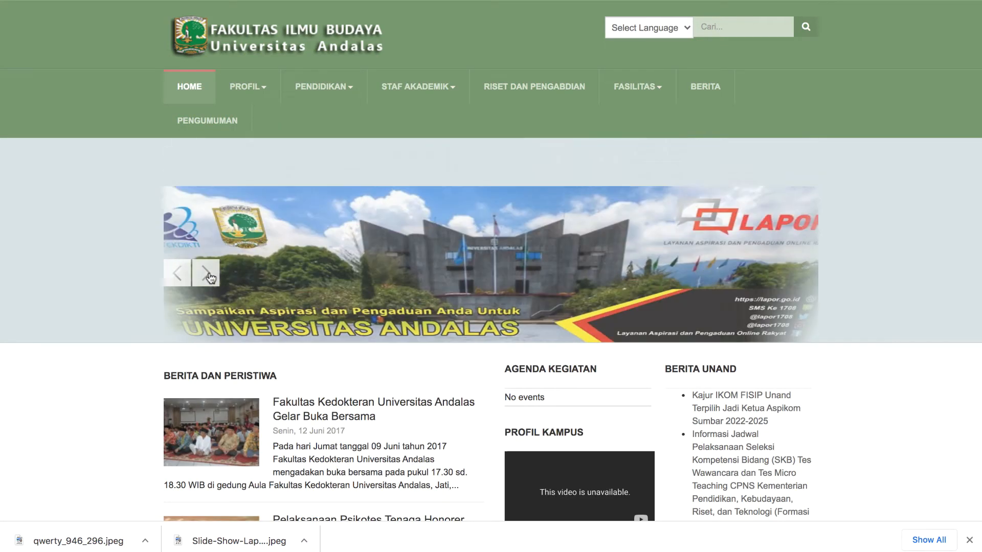
left_click(209, 276)
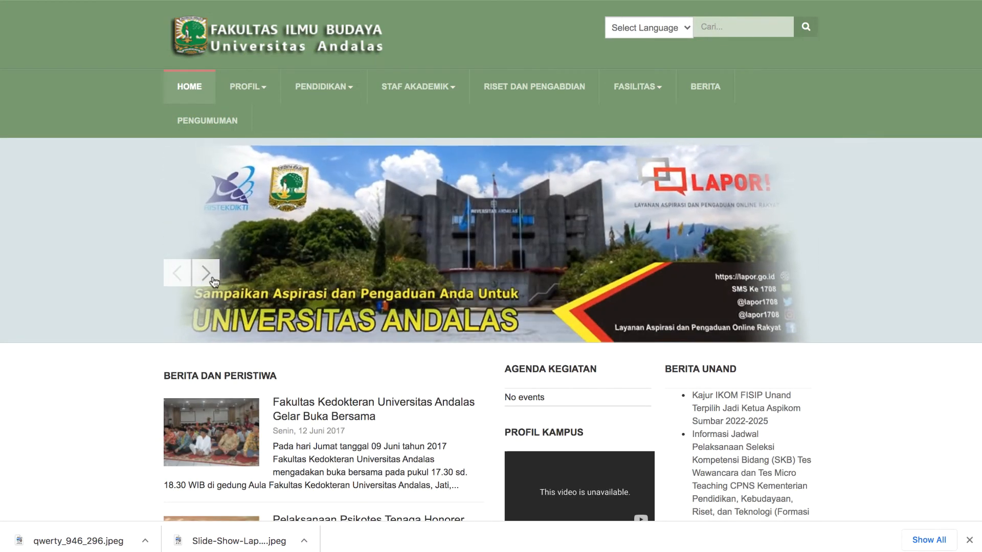
left_click(213, 282)
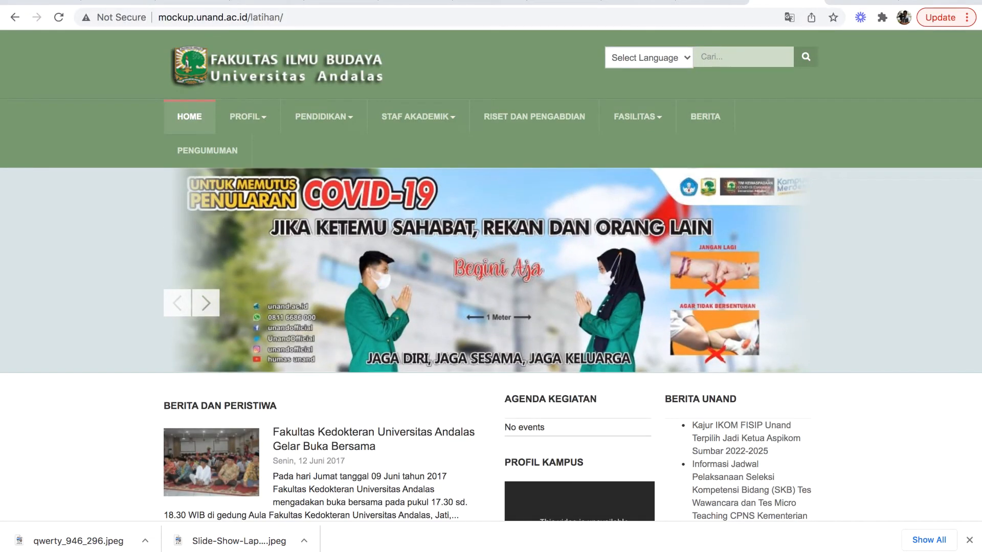
Switch back to the JA Slideshow Lite module settings and review its gallery images and their Show options
left_click(712, 1)
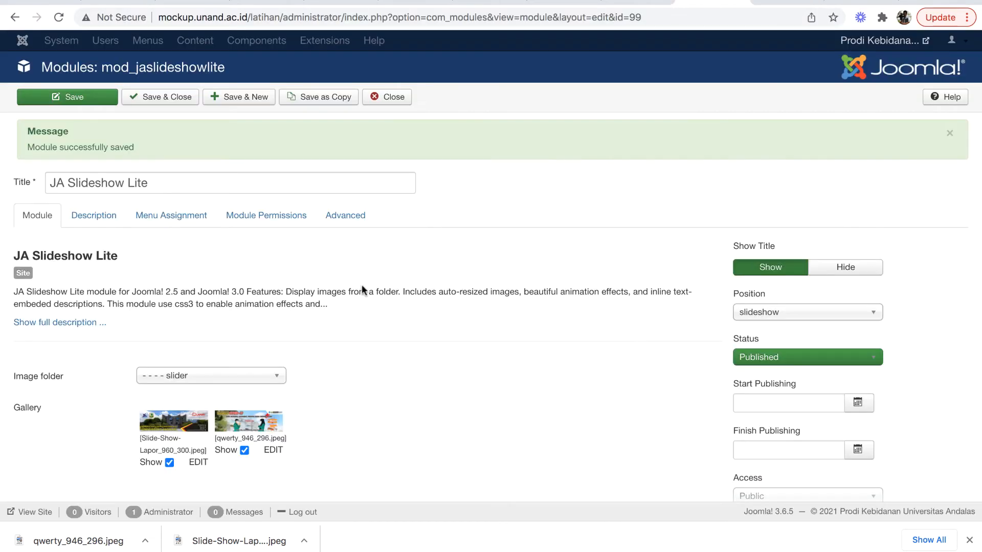
scroll(413, 356, "down", 3)
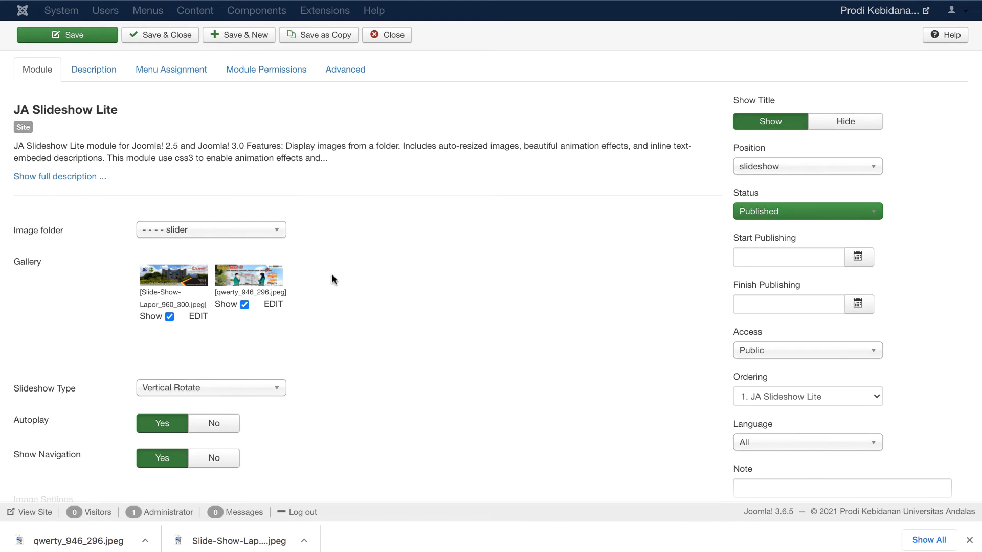
scroll(333, 279, "up", 3)
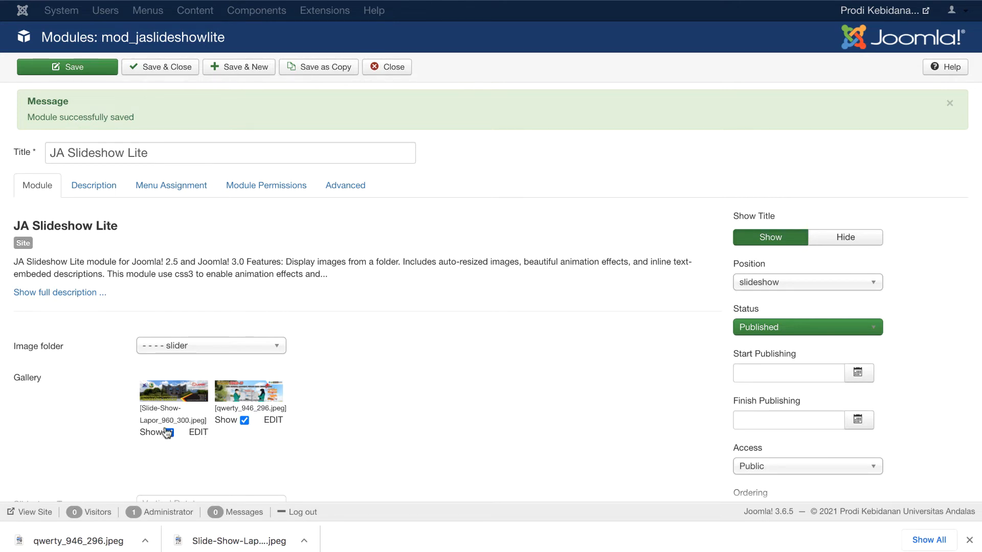
Open the details form of the Slide-Show-Lapor_960_300.jpeg gallery image, review its fields, and close it
scroll(183, 423, "down", 3)
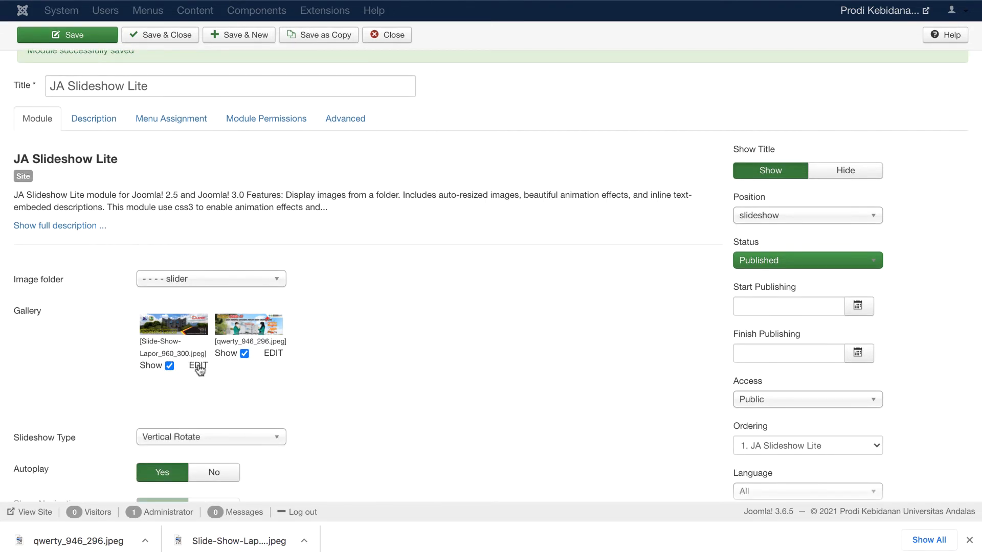
left_click(198, 364)
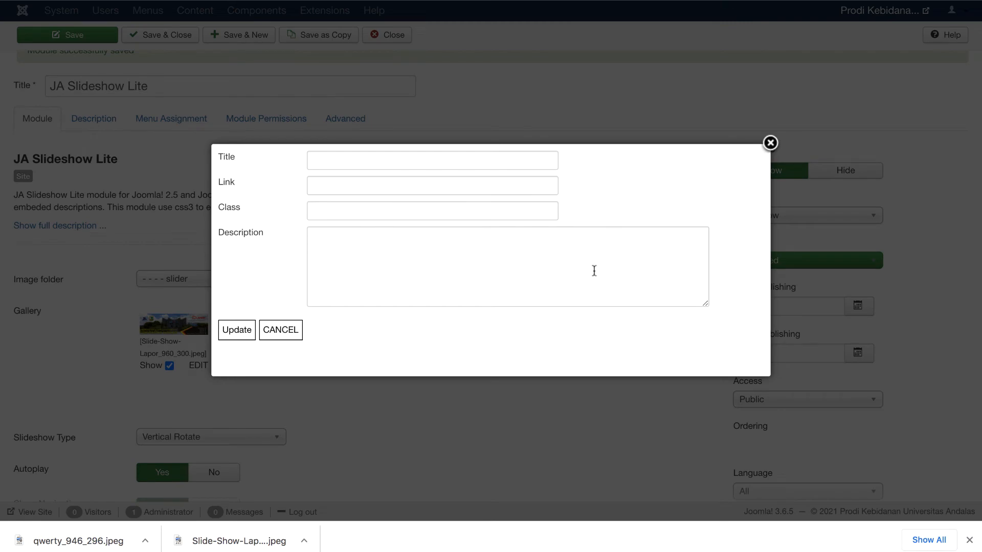
left_click(770, 143)
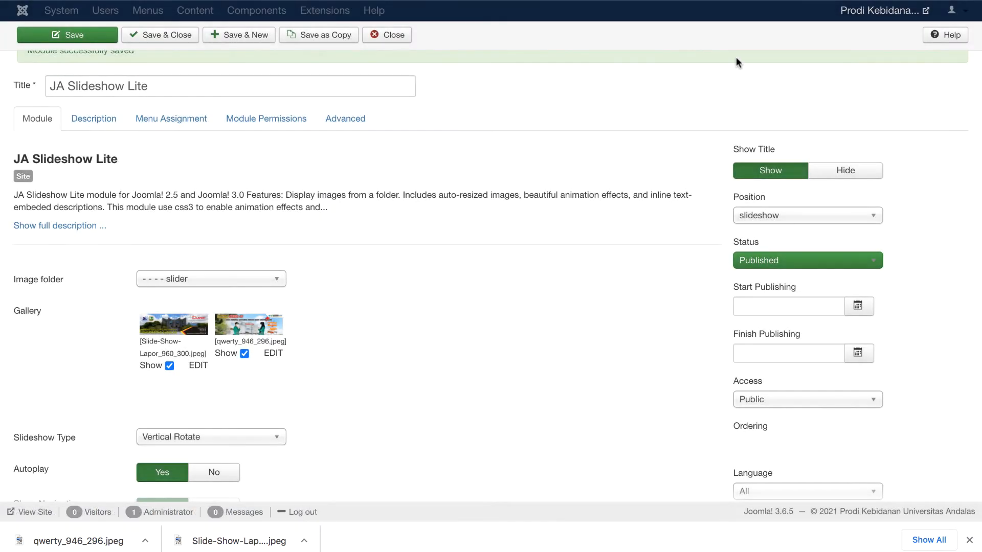
On the home page, copy the link address of the "Fakultas Kedokteran Universitas Andalas Gelar Buka Bersama" article and open it in a new tab
key("ctrl+Tab")
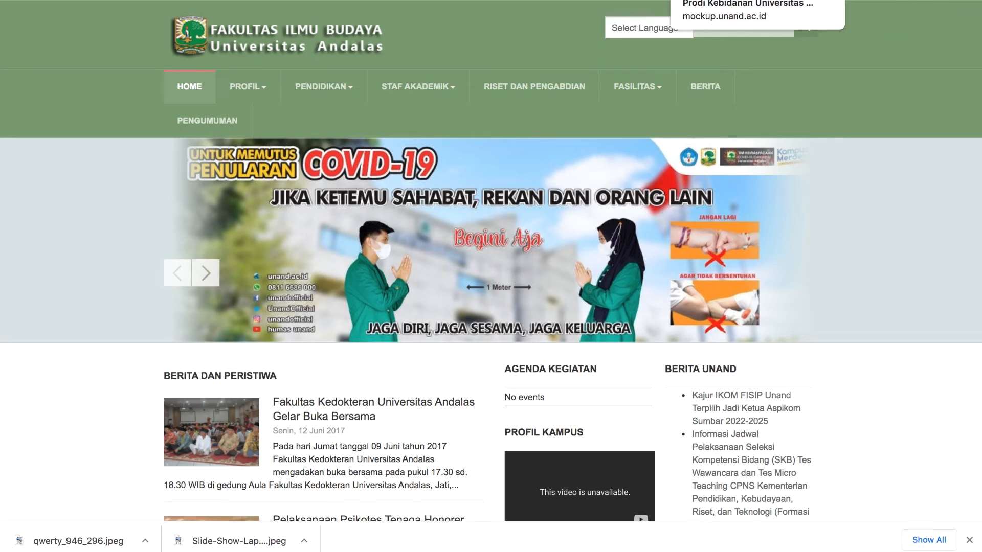
scroll(344, 297, "down", 3)
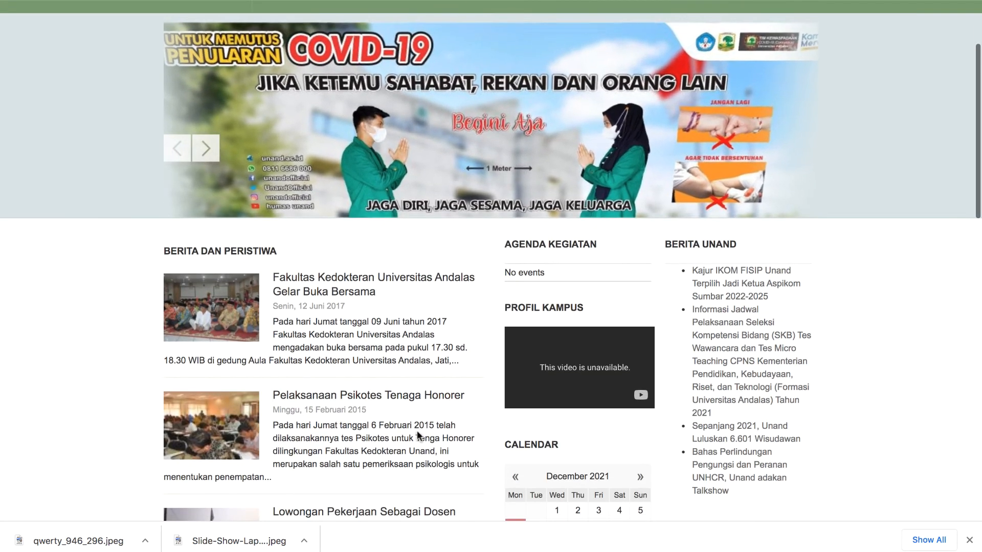
right_click(338, 293)
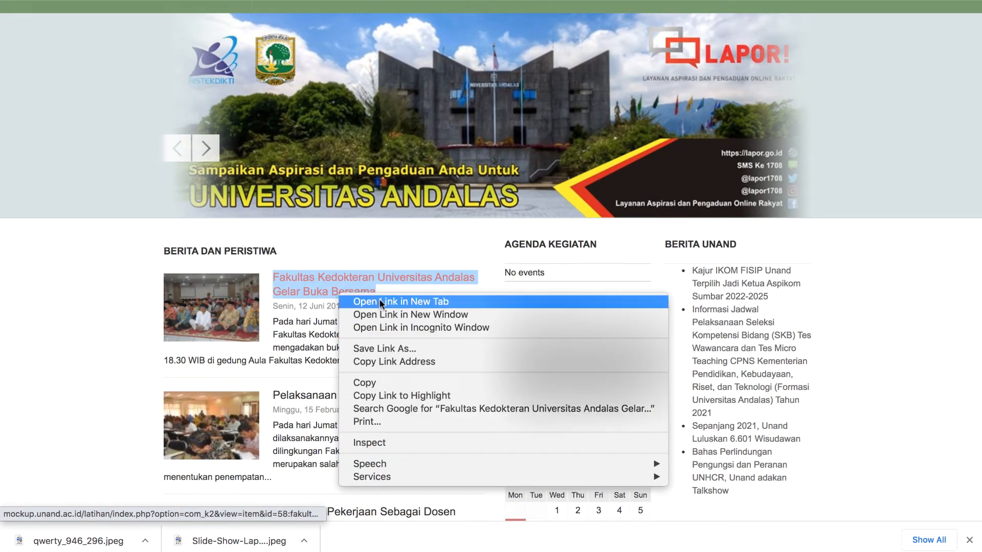
left_click(379, 364)
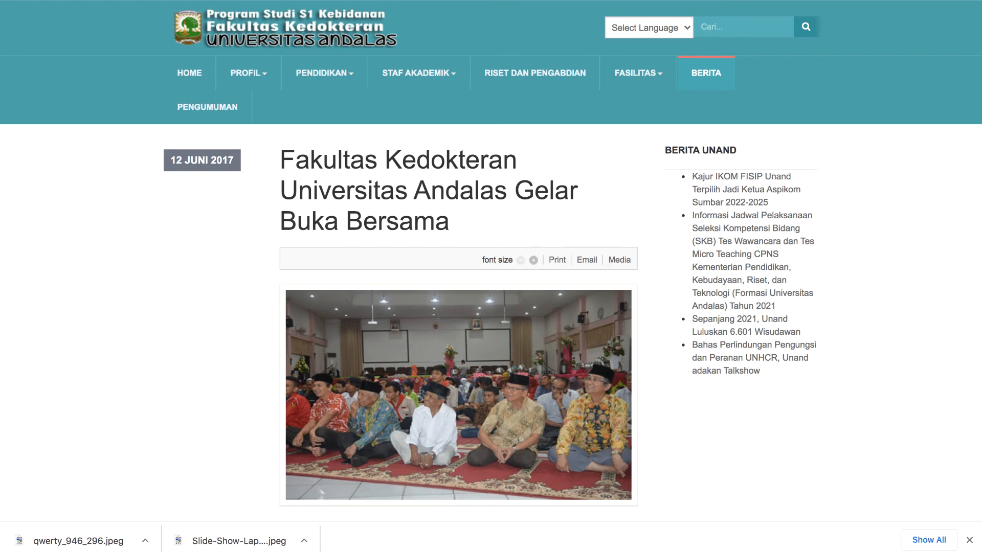
Return to the module settings and paste the copied article address as the Link of the Slide-Show-Lapor_960_300.jpeg gallery image
left_click(652, 0)
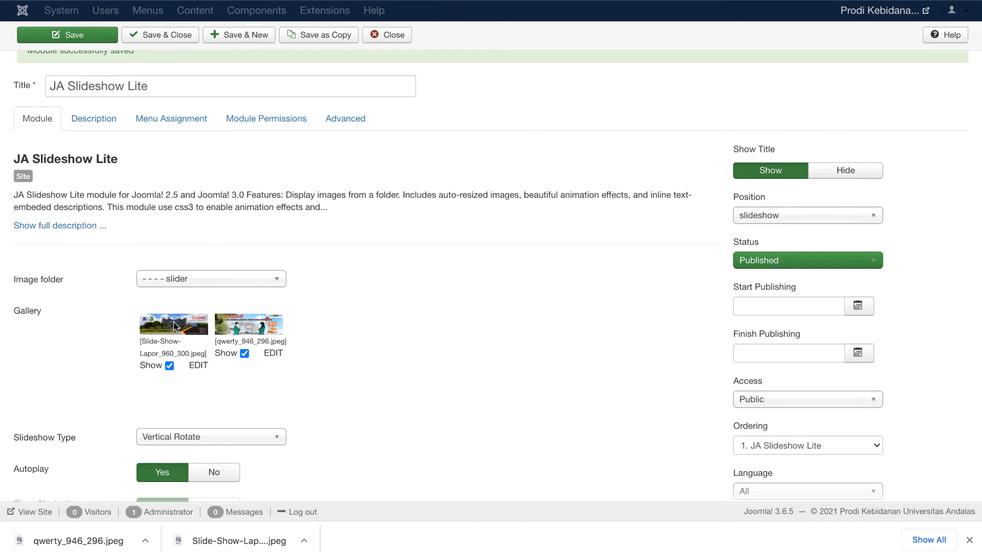
left_click(196, 366)
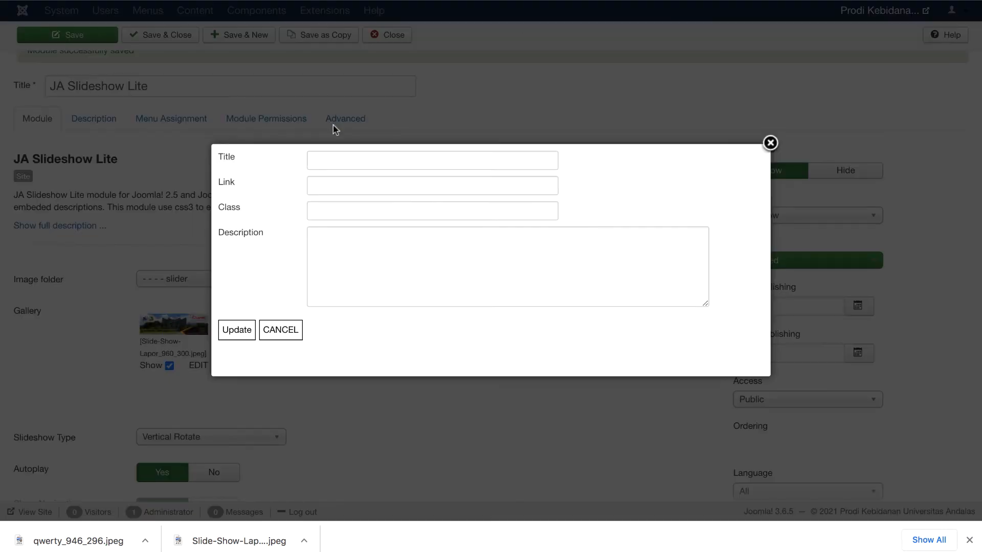
left_click(350, 158)
left_click(338, 184)
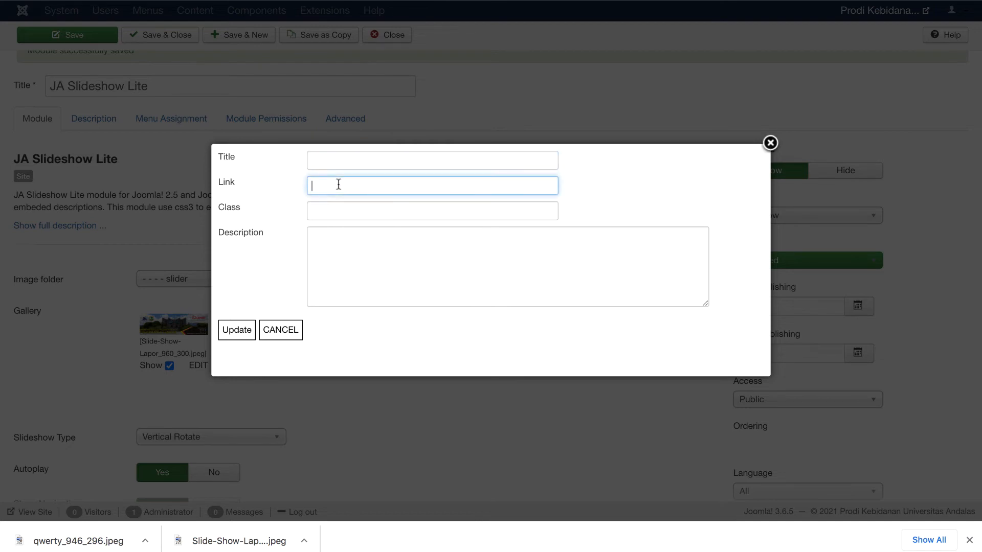
right_click(328, 186)
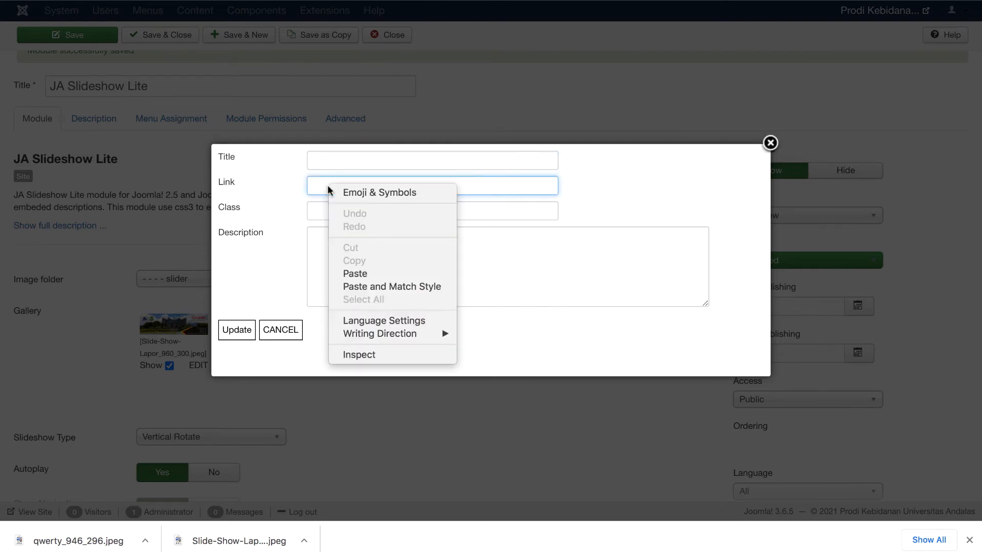
left_click(377, 275)
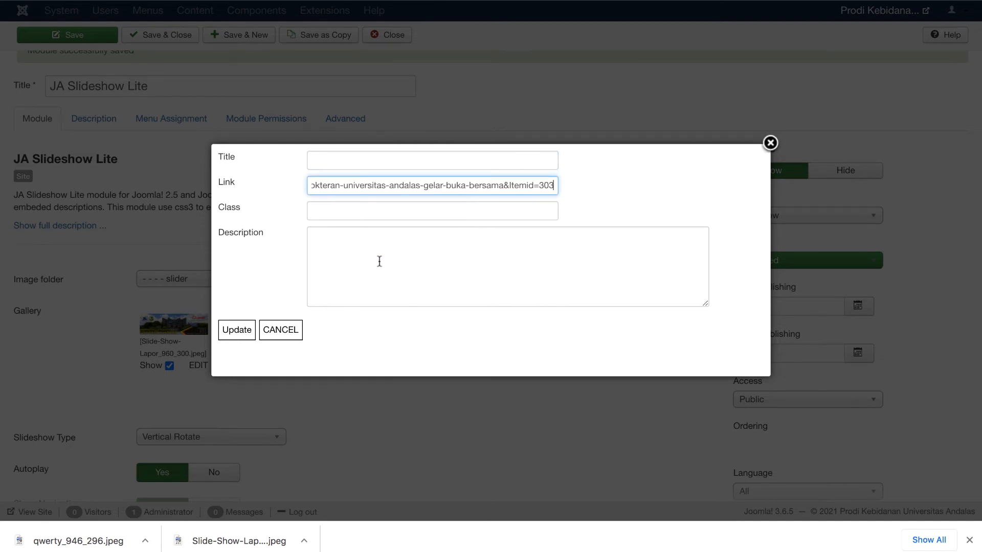
Copy the headline "Fakultas Kedokteran Universitas Andalas Gelar Buka Bersama" from the article page into the gallery image's Title
left_click(353, 163)
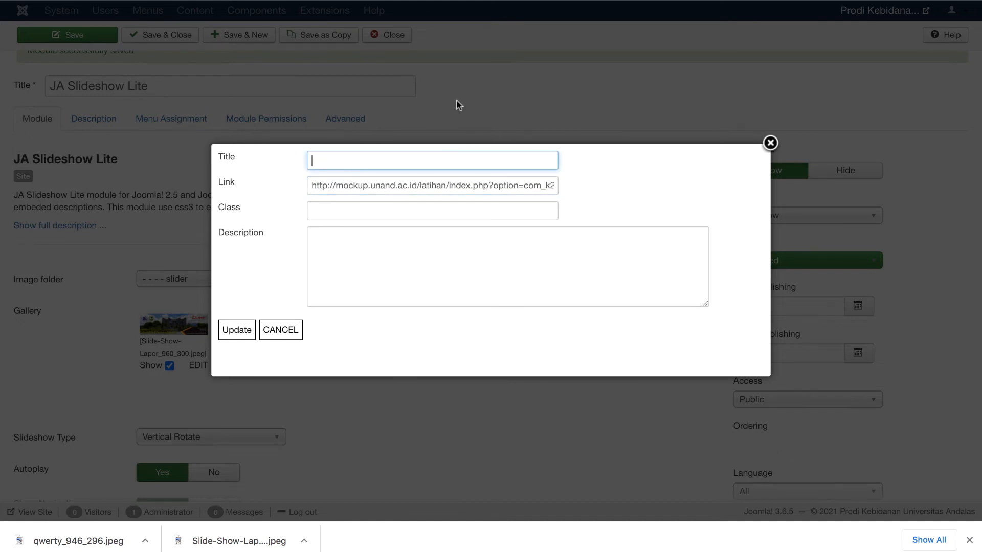
key("ctrl+Tab")
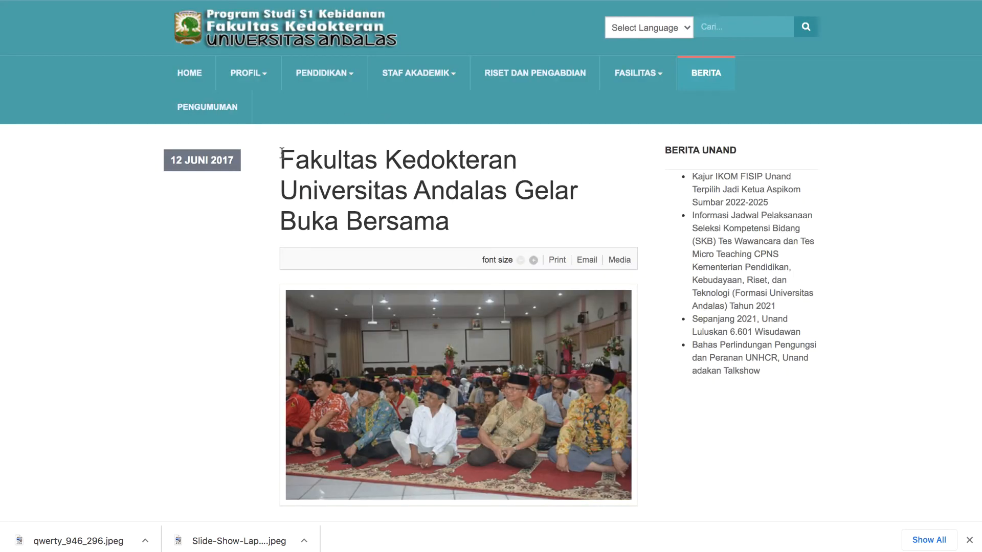
left_click_drag(281, 154, 446, 222)
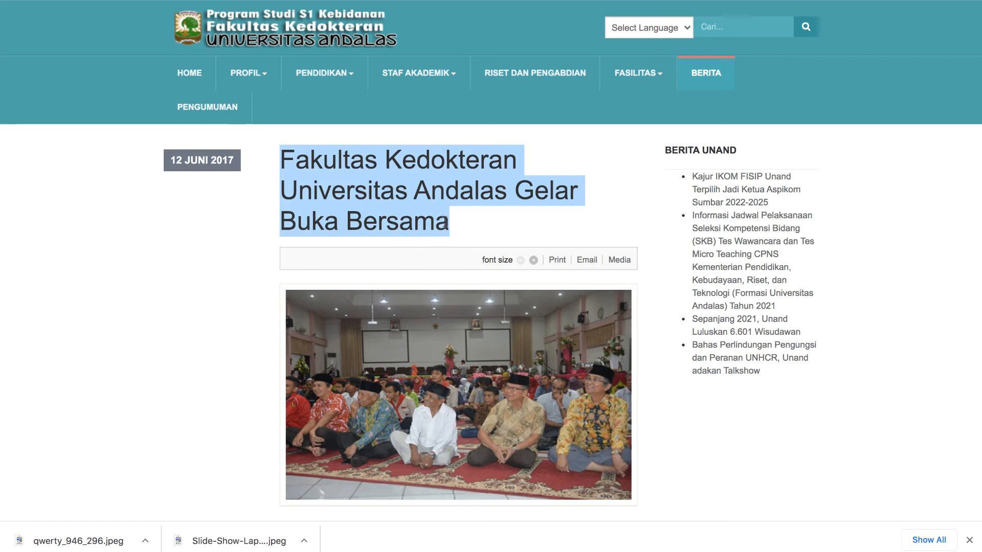
right_click(445, 223)
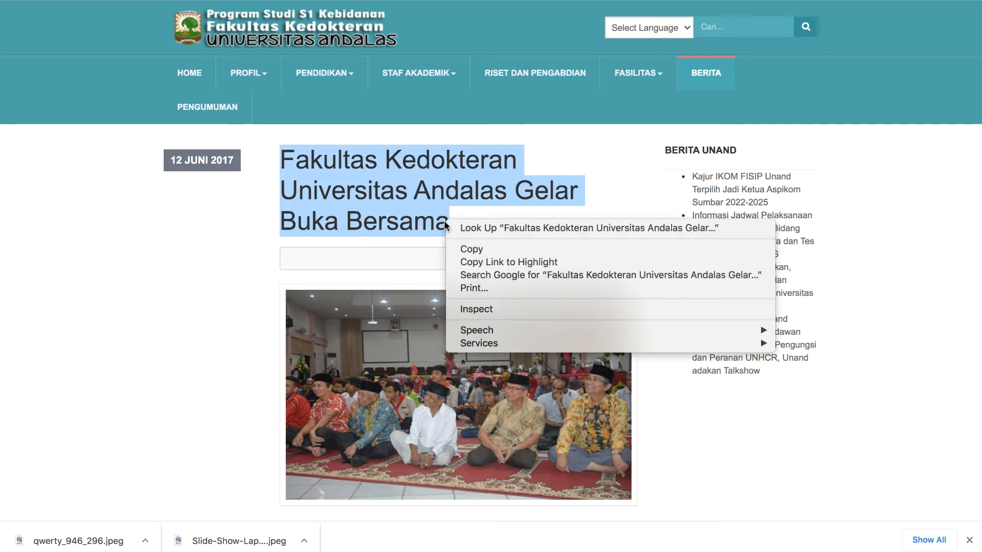
left_click(485, 244)
key("ctrl+shift+Tab")
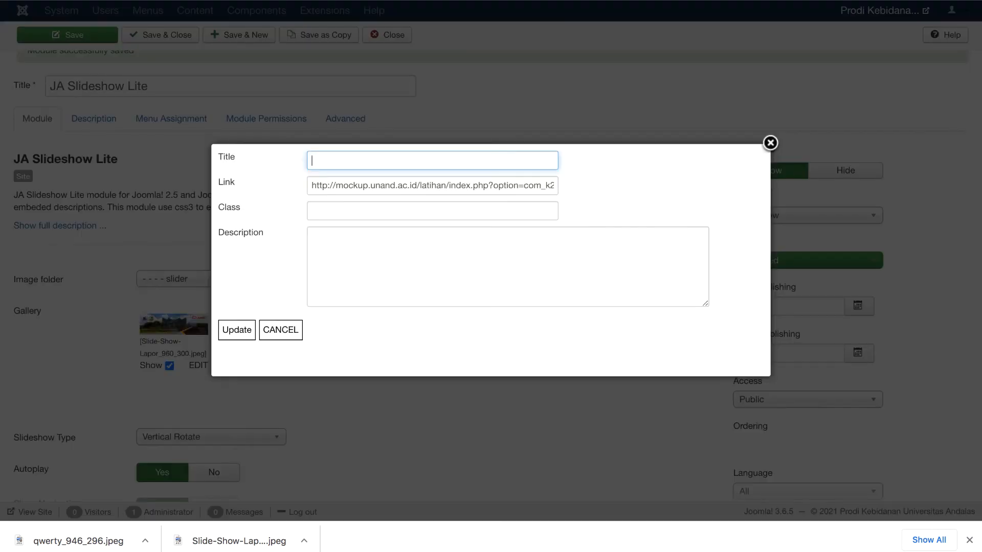
right_click(342, 164)
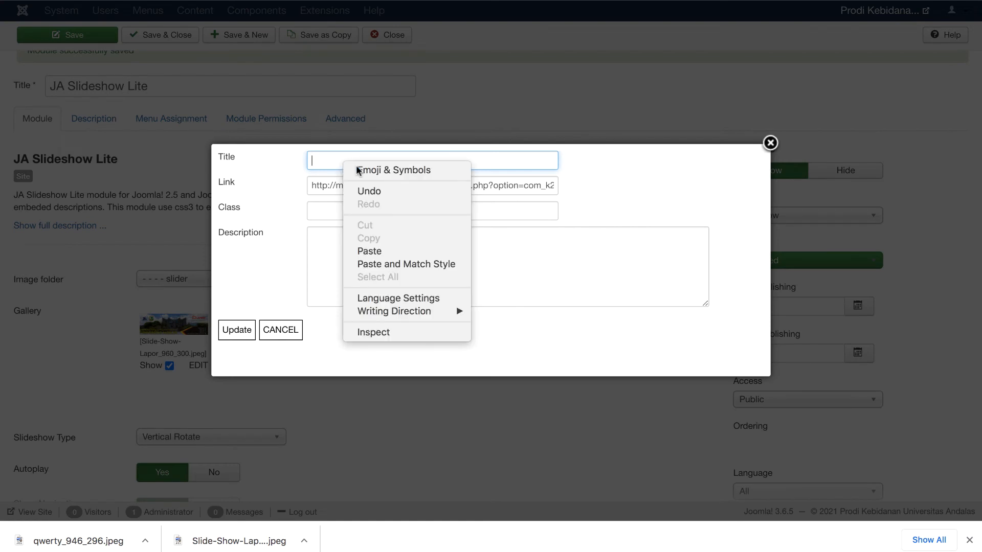
left_click(387, 248)
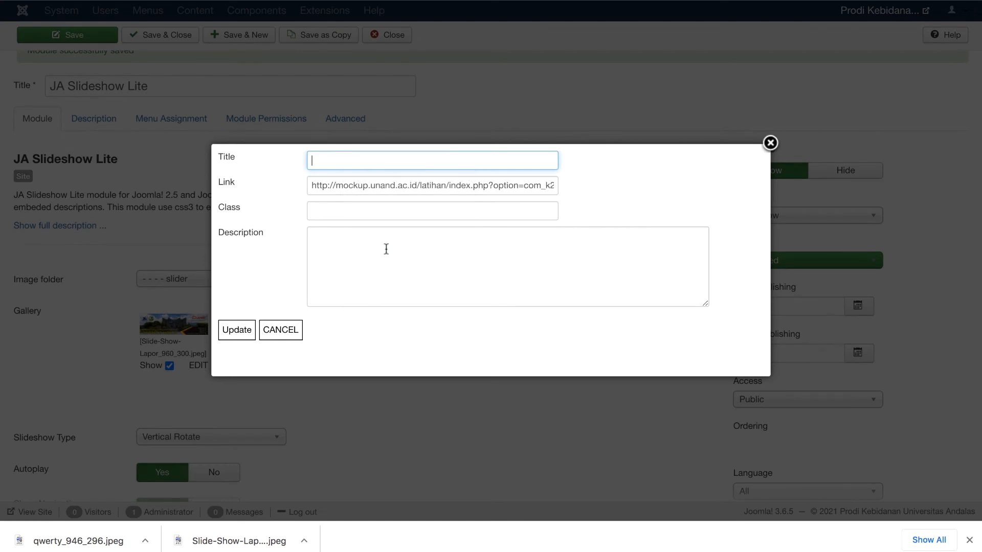
Copy the article's opening text, from "Pada hari Jumat" through "Aula Fakultas Kedokteran Universitas Andalas", into the gallery image's Description
left_click(356, 265)
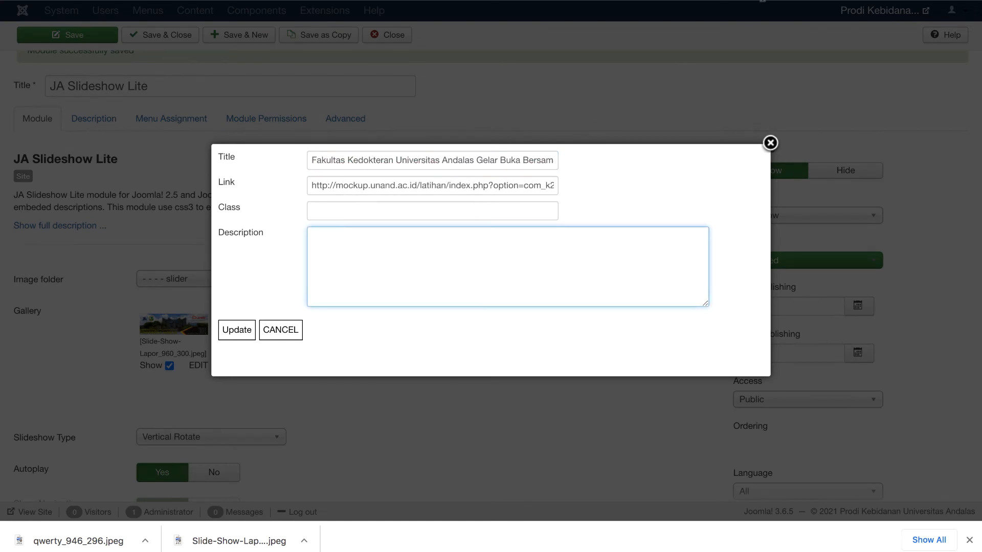
key("ctrl+Tab")
scroll(471, 332, "down", 5)
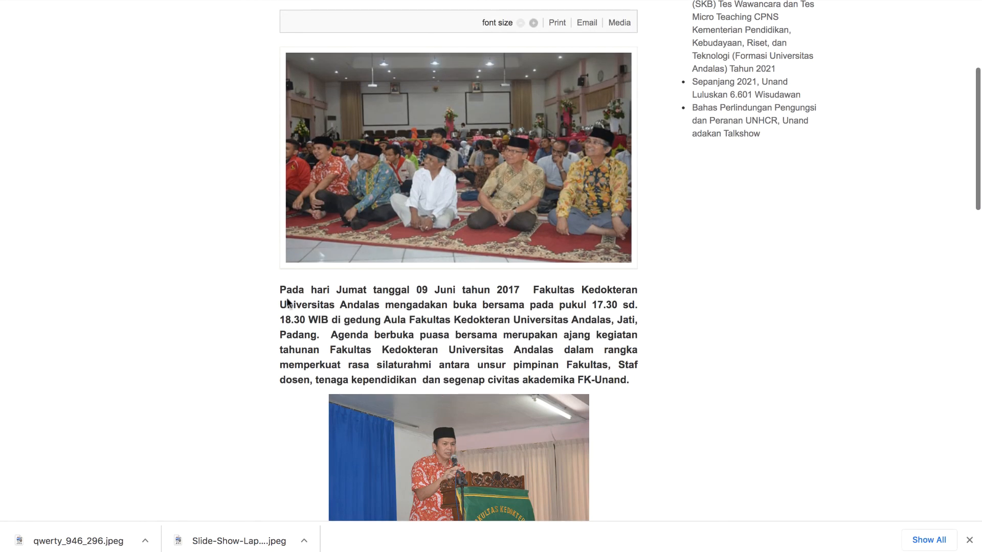
left_click_drag(280, 289, 612, 318)
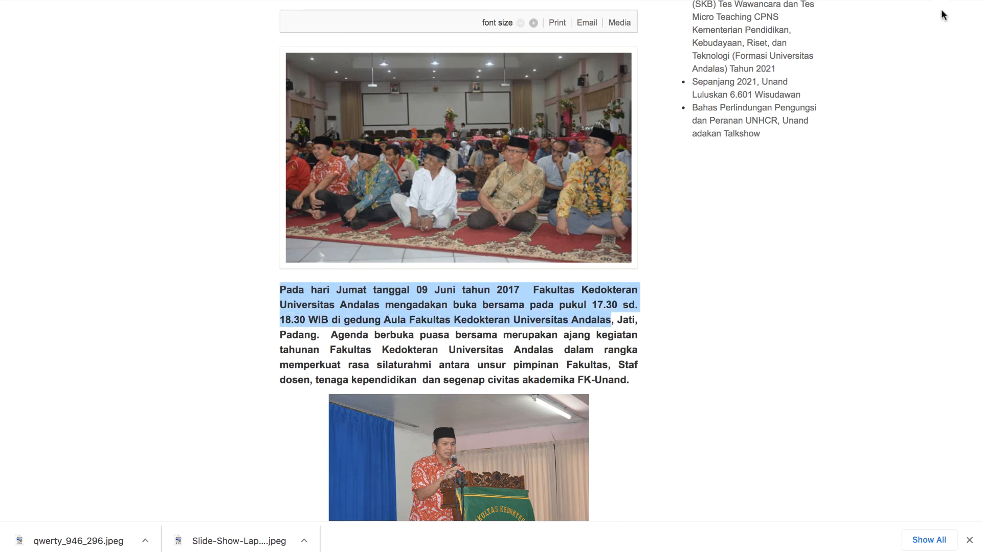
key("ctrl+Tab")
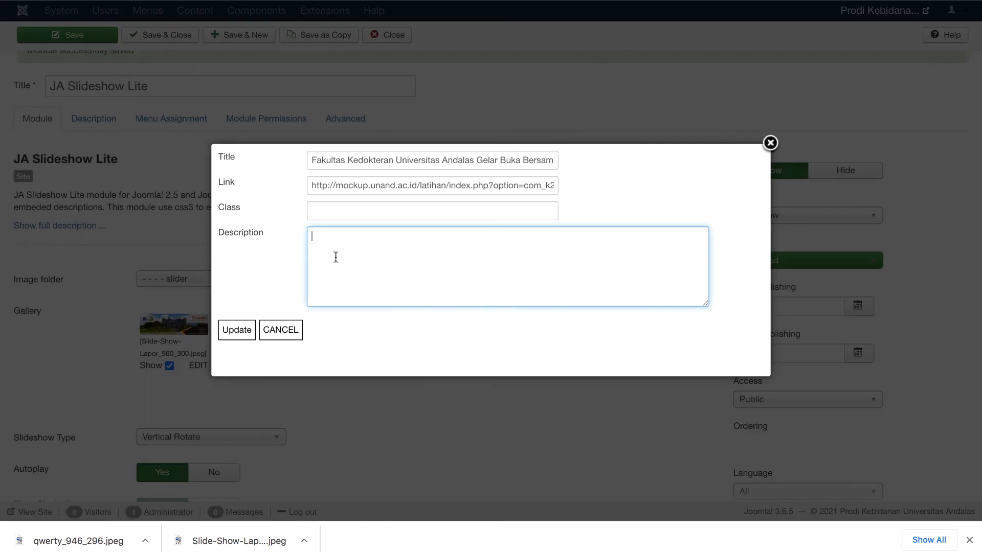
right_click(335, 261)
left_click(371, 344)
Update the gallery image's details and save the JA Slideshow Lite module
left_click(237, 330)
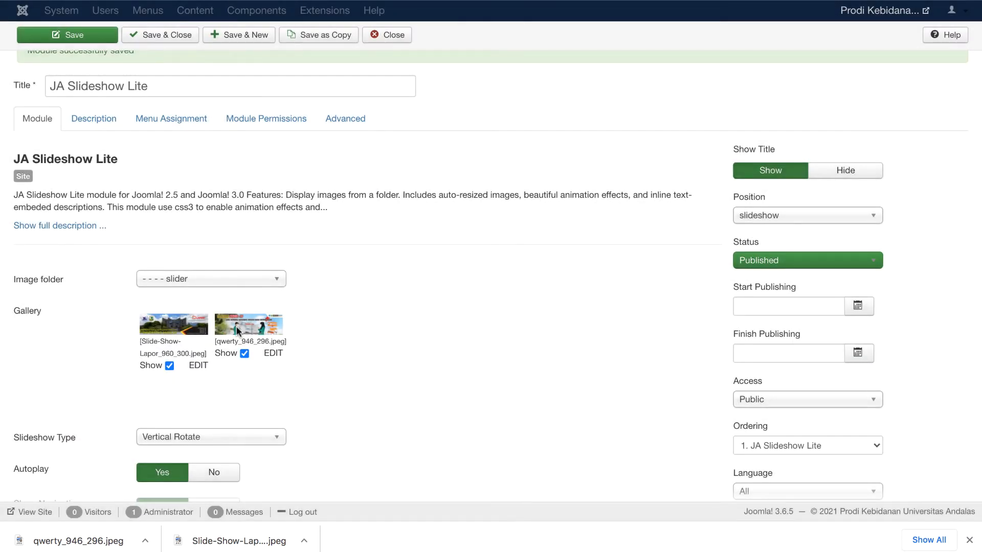
scroll(472, 290, "down", 1)
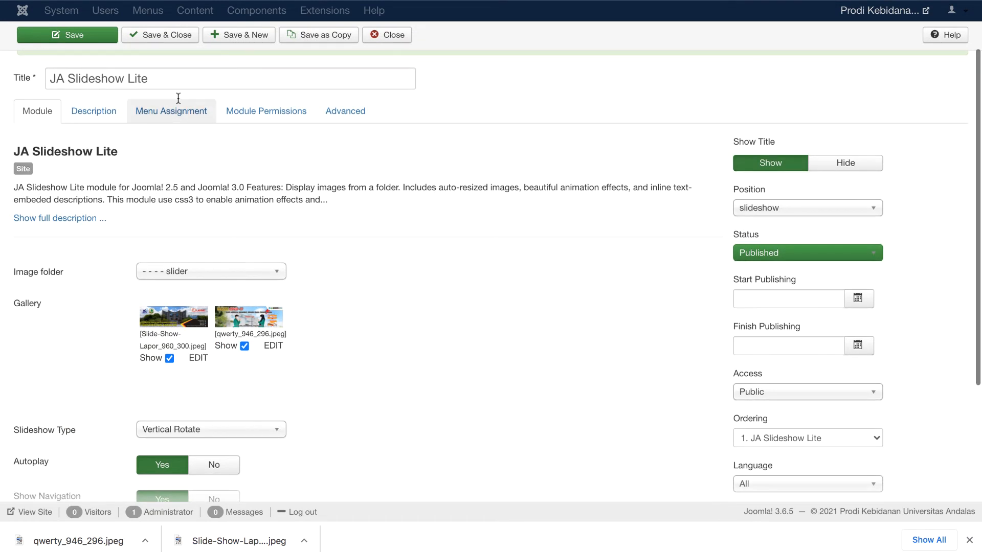
left_click(84, 39)
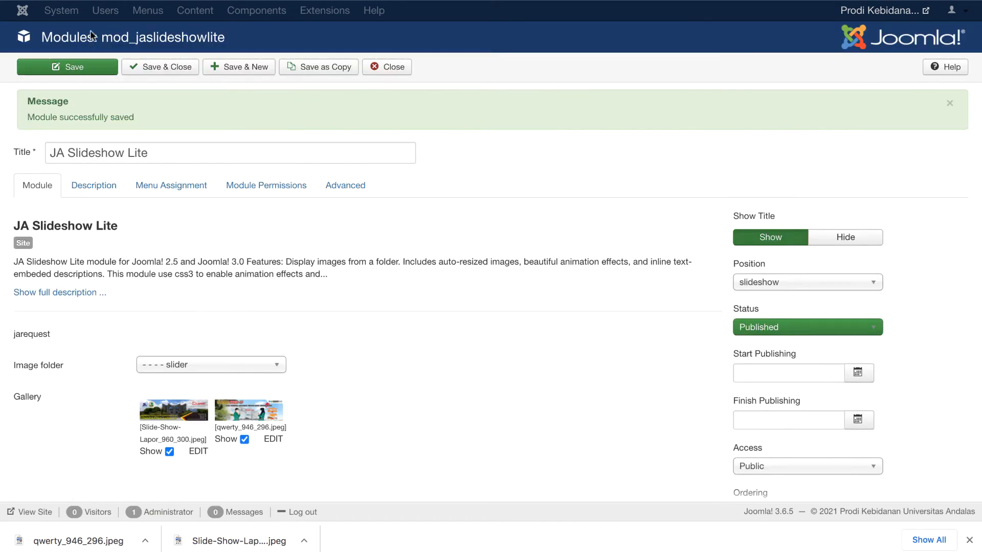
Reload the faculty website's home page and check the title and description caption on the slideshow's first slide
key("ctrl+Tab")
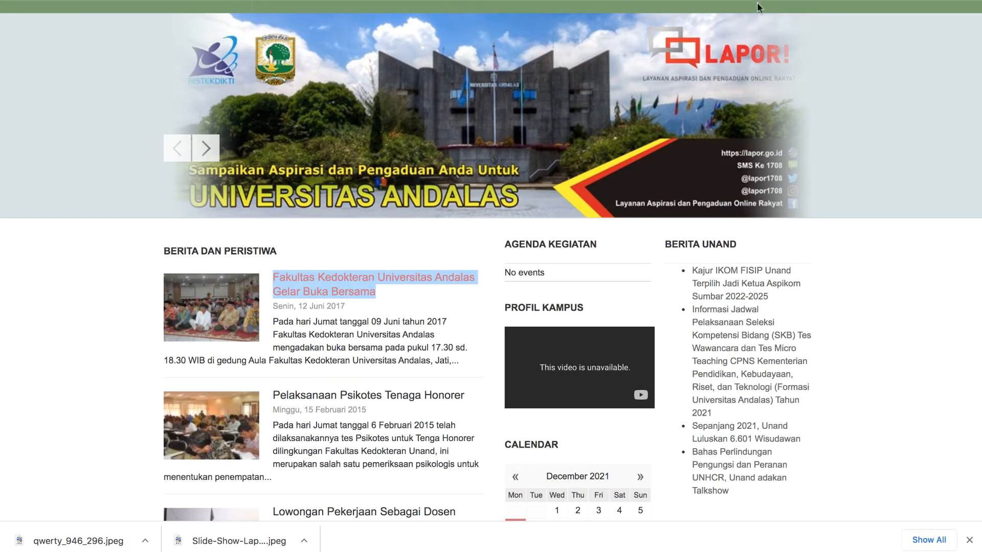
scroll(511, 142, "up", 3)
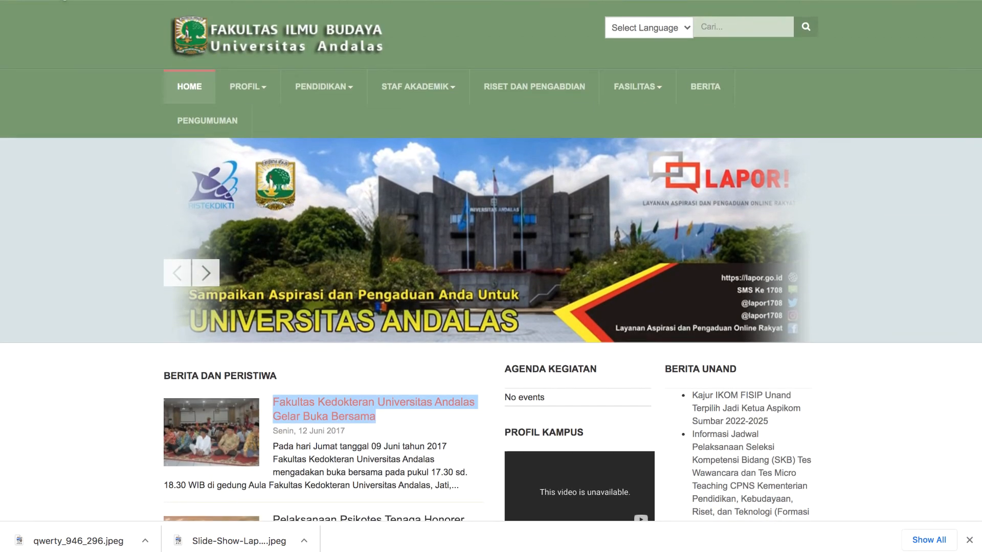
left_click(64, 1)
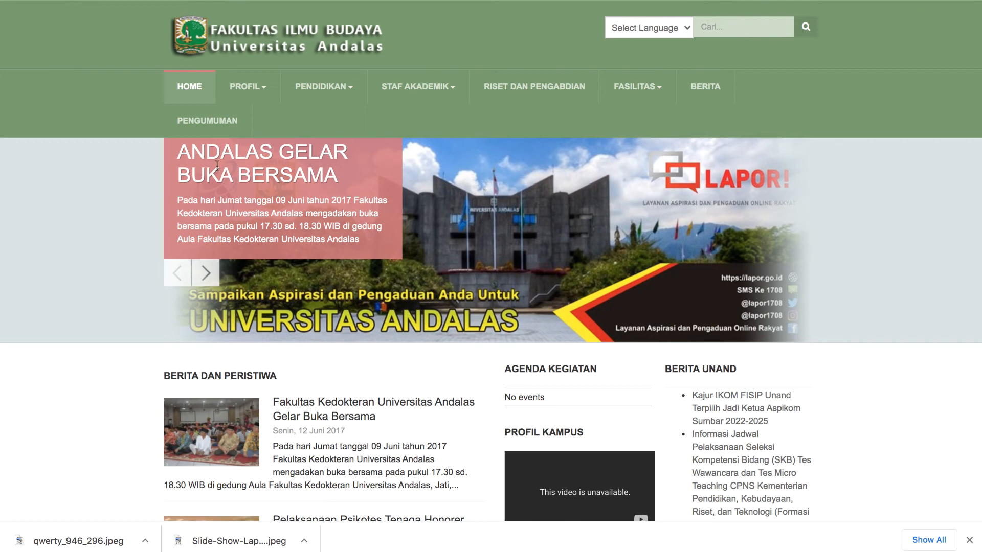
left_click_drag(178, 152, 363, 173)
Test the slide's link by opening the article from its caption, going back, and opening it again from the slide image
left_click(203, 202)
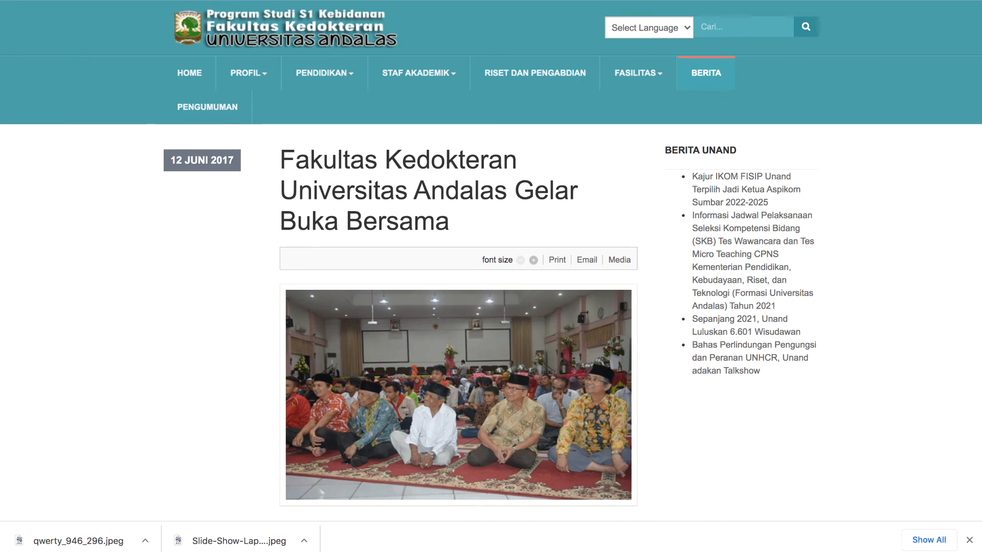
key("alt+Left")
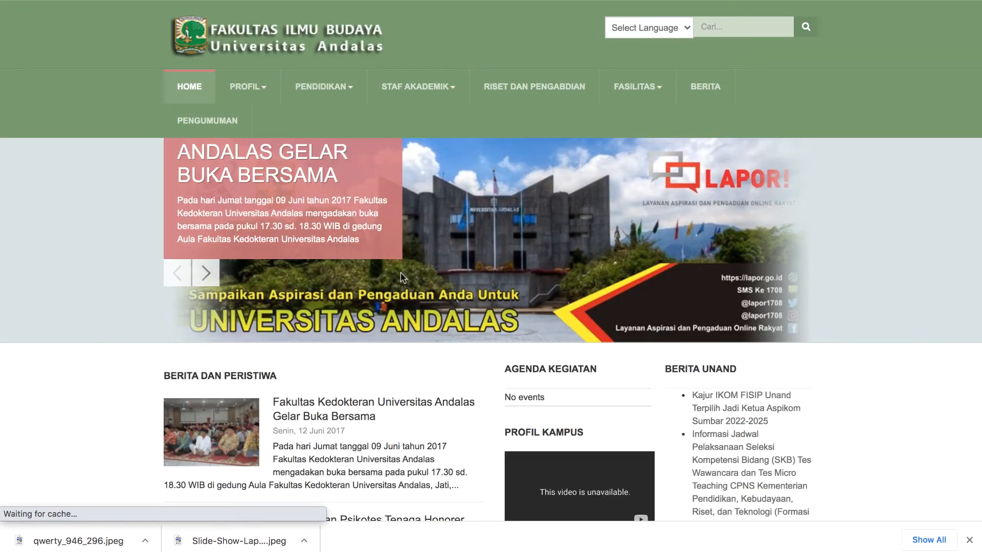
left_click(437, 247)
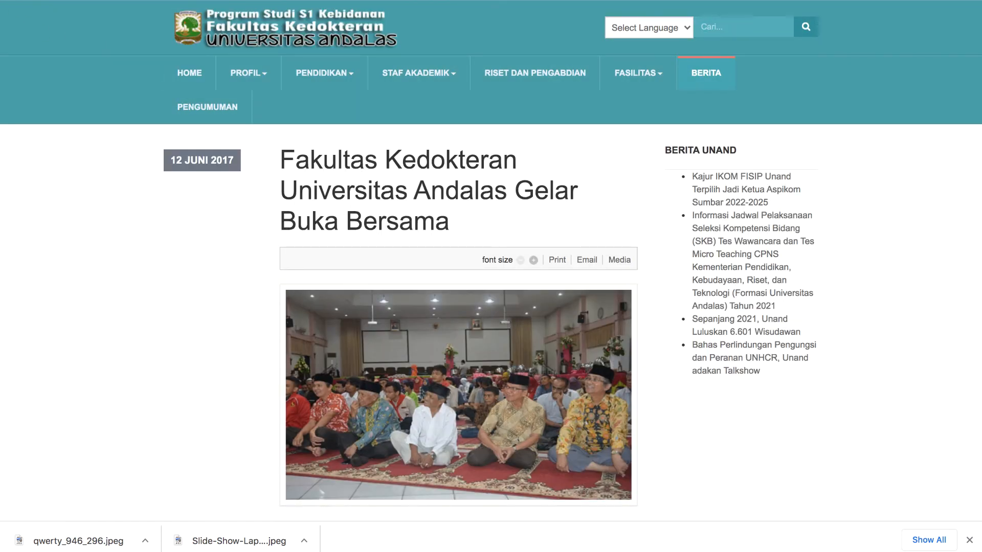
Return to the JA Slideshow Lite module settings and review the slideshow type, autoplay, navigation and image size options
key("super+Left")
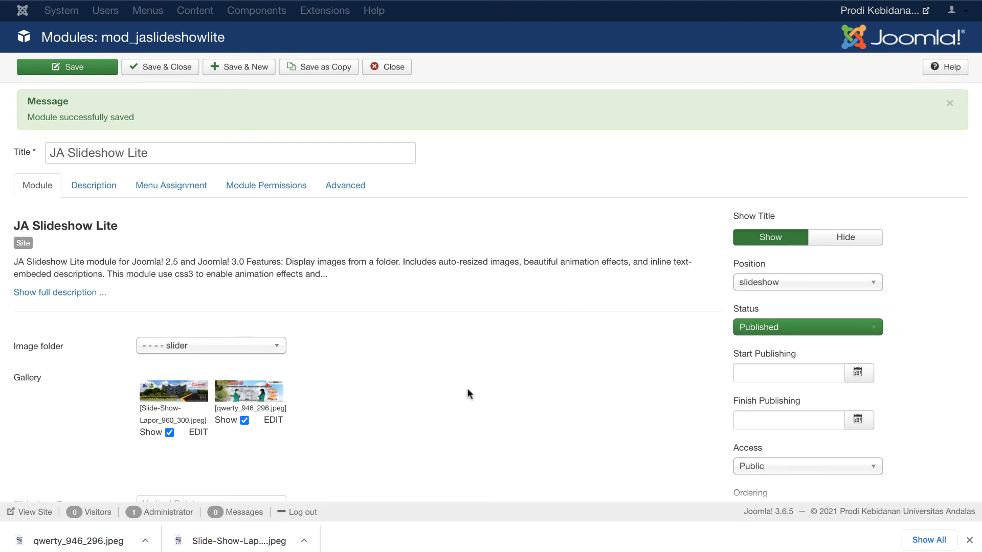
scroll(468, 390, "down", 5)
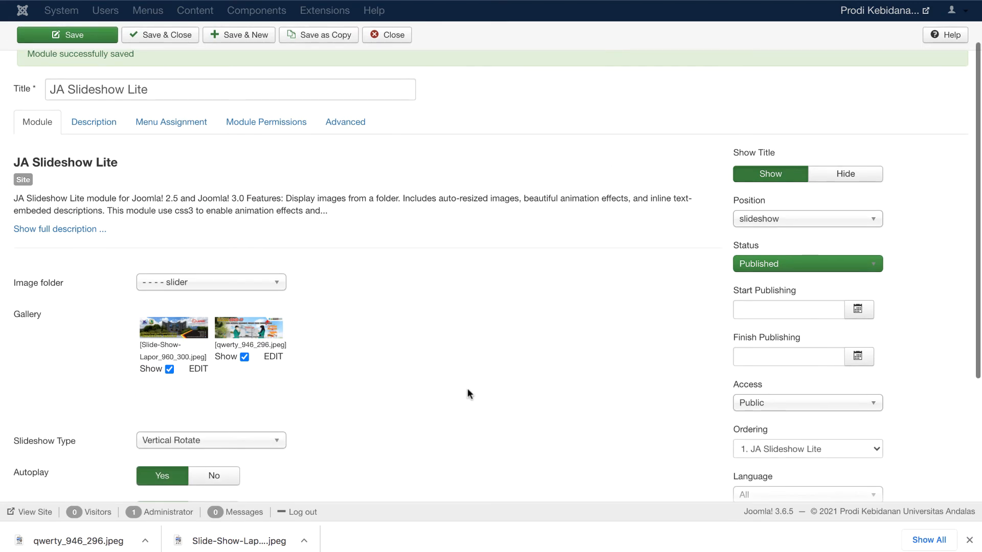
scroll(468, 390, "down", 4)
scroll(468, 389, "up", 4)
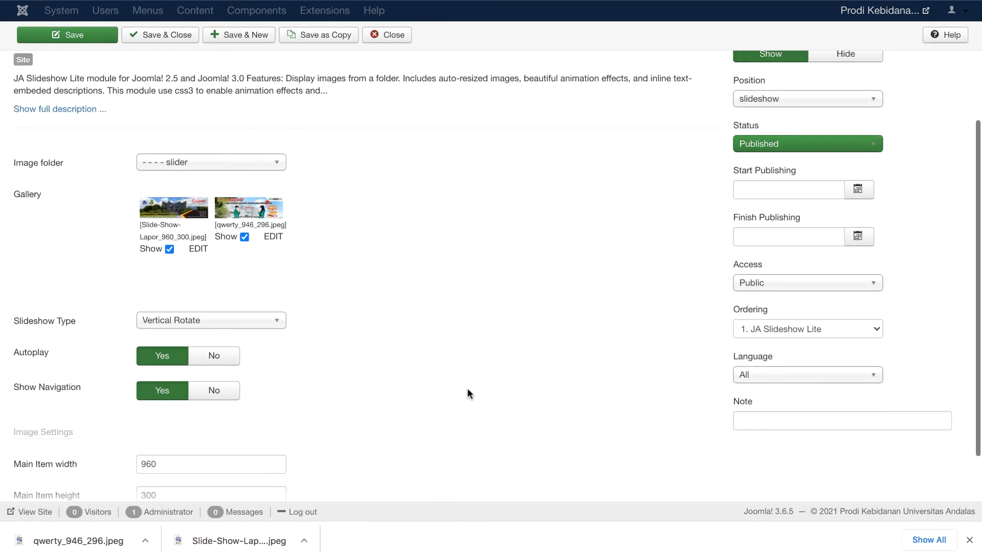
View the slideshow's current transition on the website's home page and return to the JA Slideshow Lite module settings
scroll(468, 387, "down", 2)
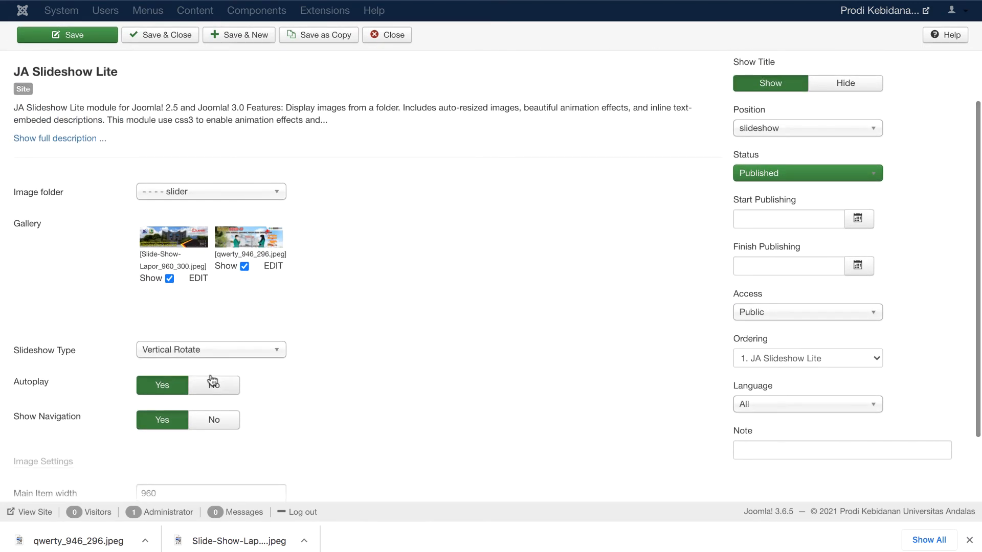
mouse_move(61, 359)
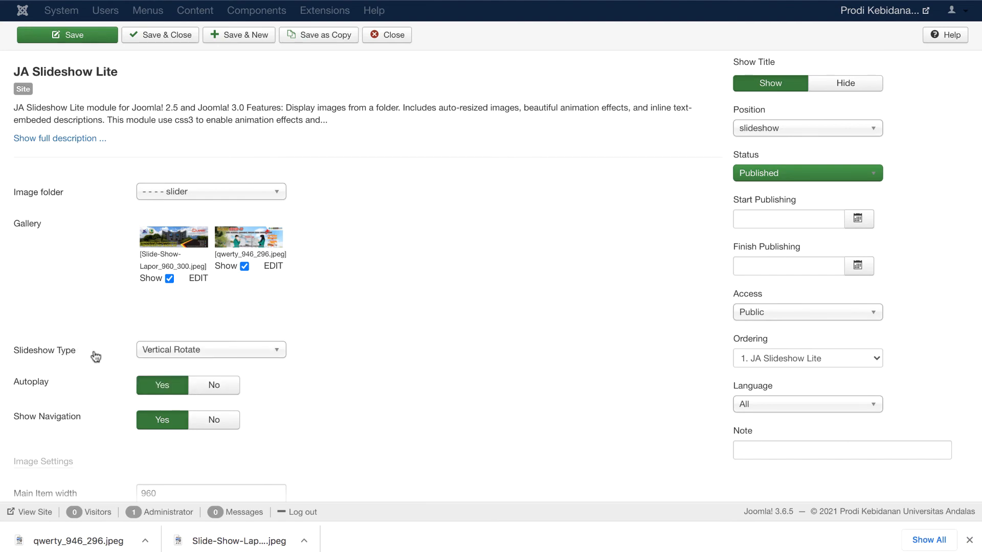
key("ctrl+Tab")
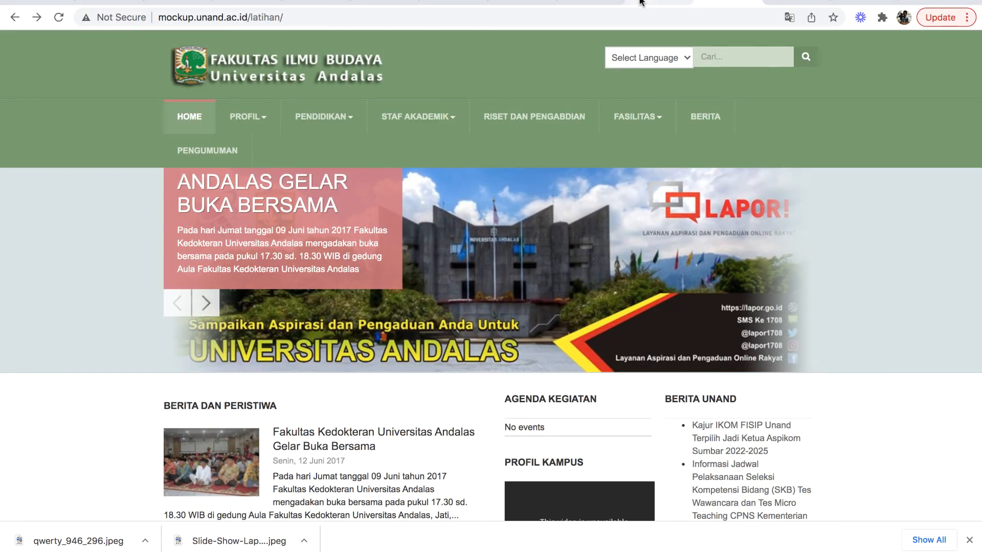
left_click(640, 2)
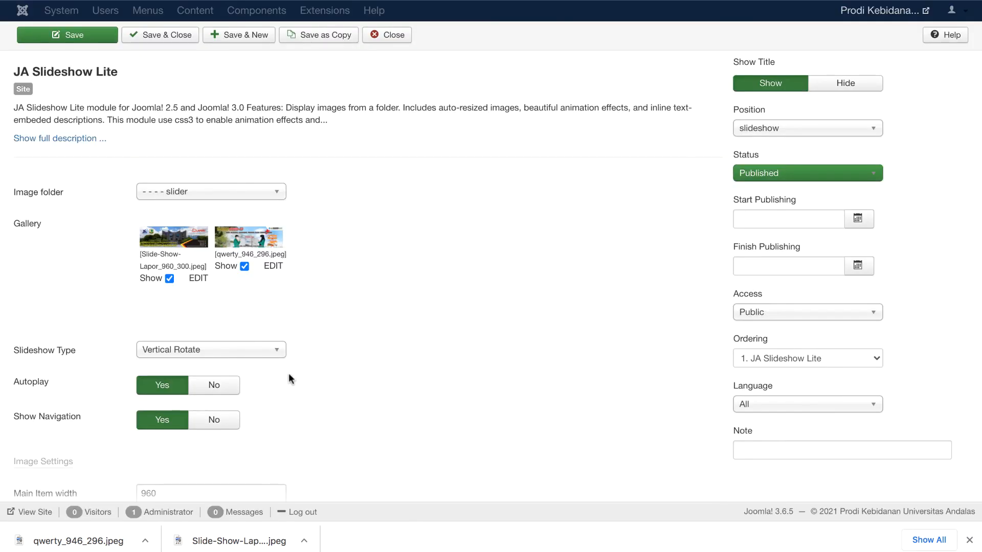
Set the slideshow type to Fade and save the module
left_click(277, 350)
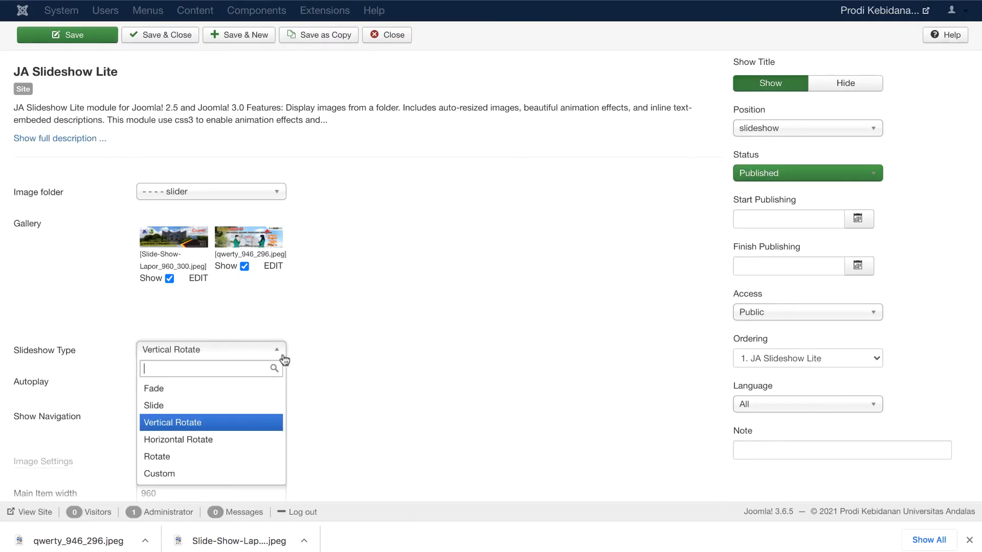
left_click(205, 389)
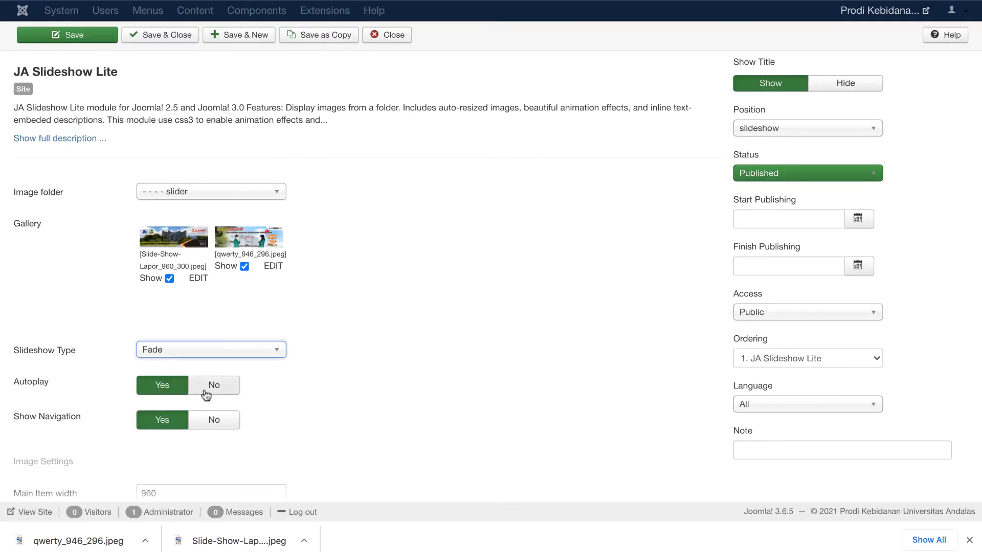
left_click(92, 36)
Reload the website's home page and advance the slideshow to check the fade transition between slides
left_click(478, 2)
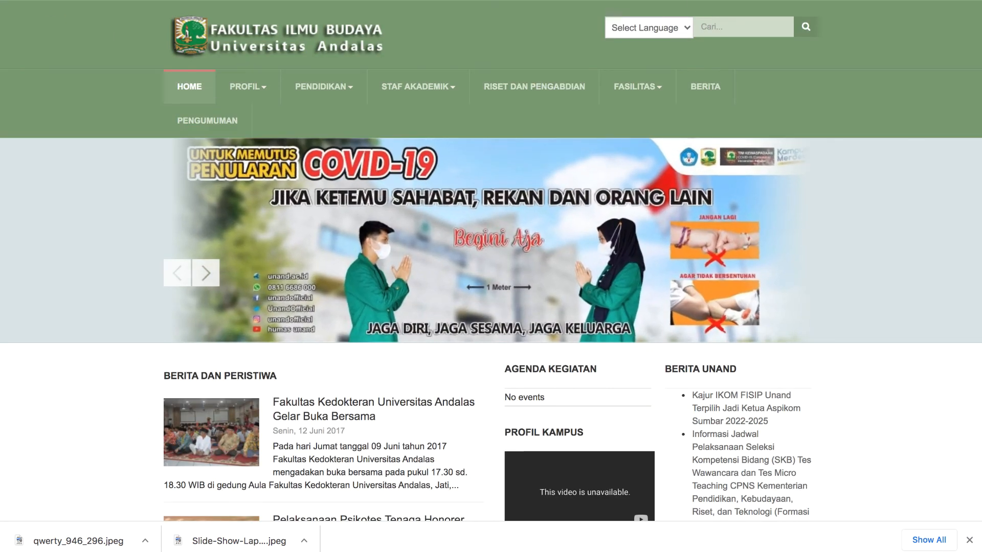
key("super+r")
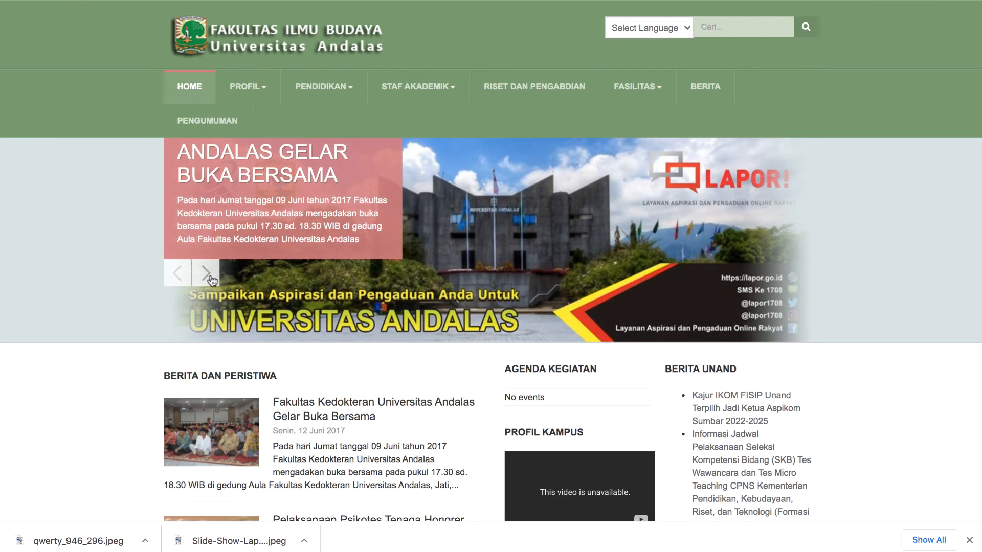
left_click(206, 279)
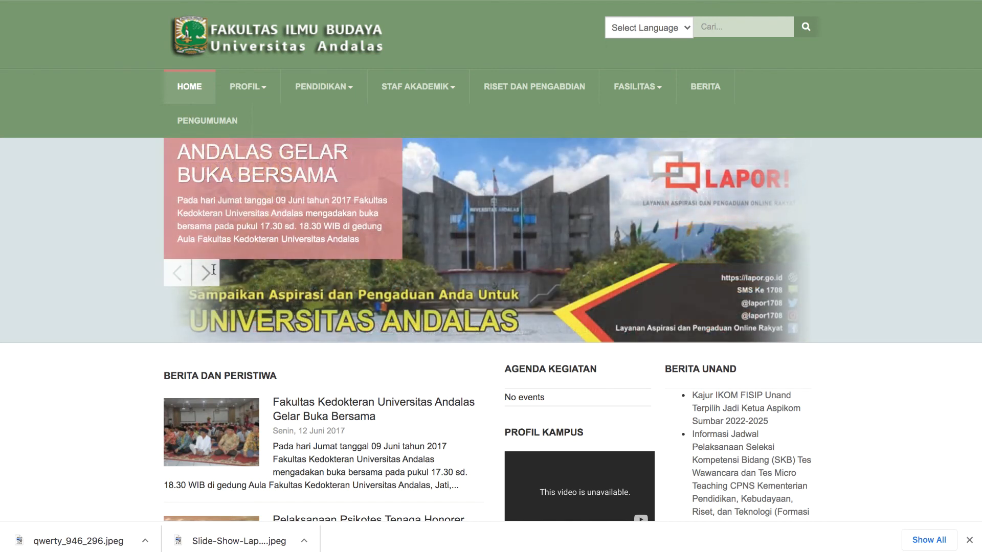
Return to the module settings and review the available slideshow types and the main item width and height
key("ctrl+shift+Tab")
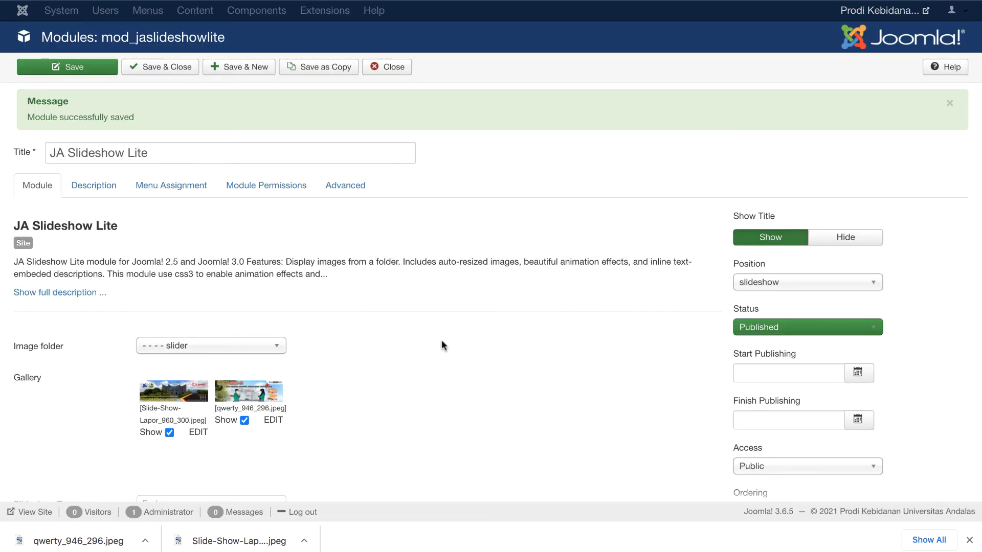
scroll(351, 358, "down", 5)
left_click(279, 290)
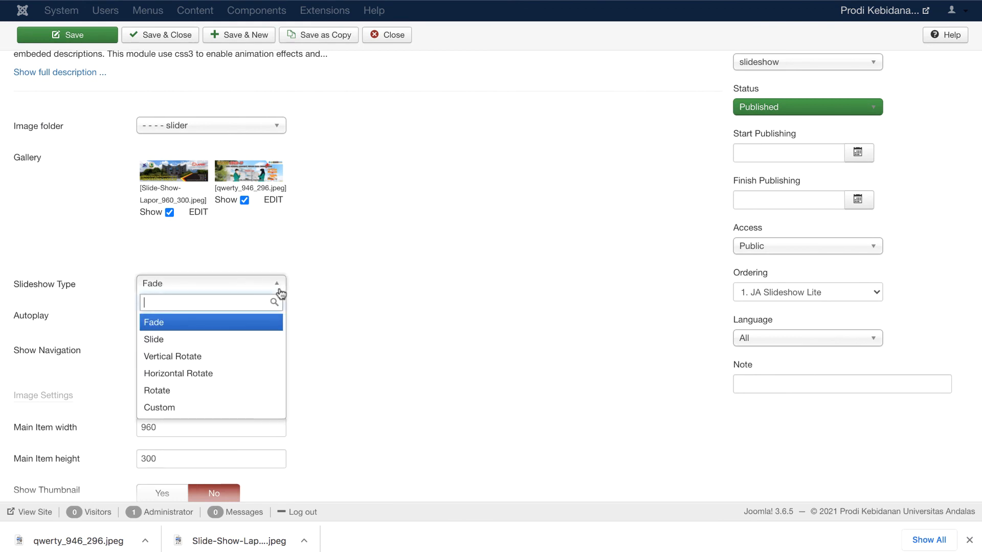
left_click(392, 338)
scroll(394, 332, "down", 1)
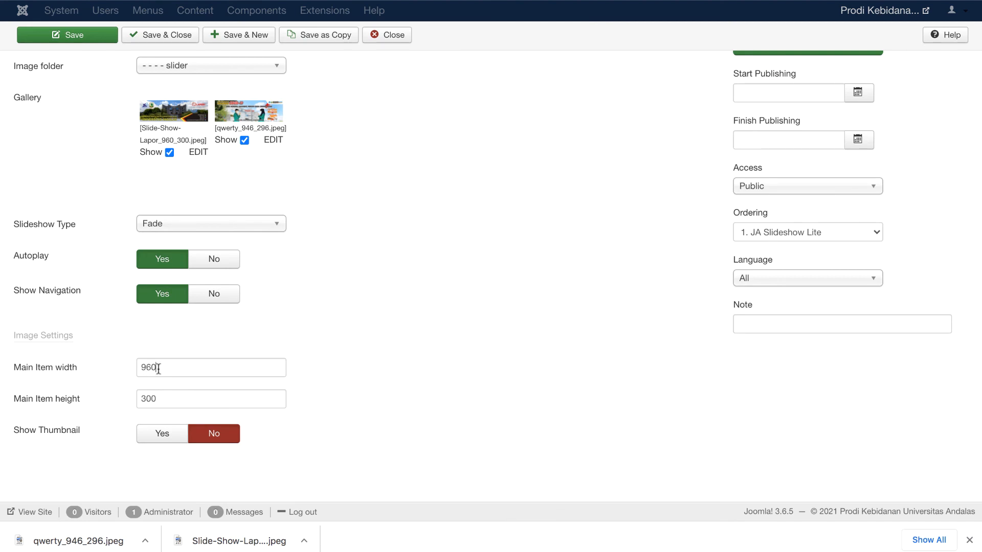
left_click(158, 369)
left_click(161, 400)
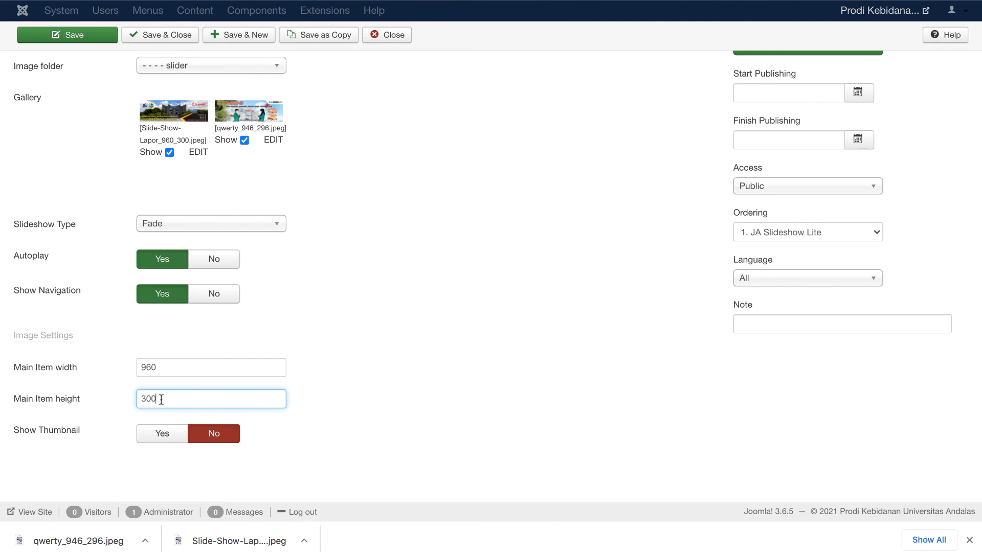
key("Return")
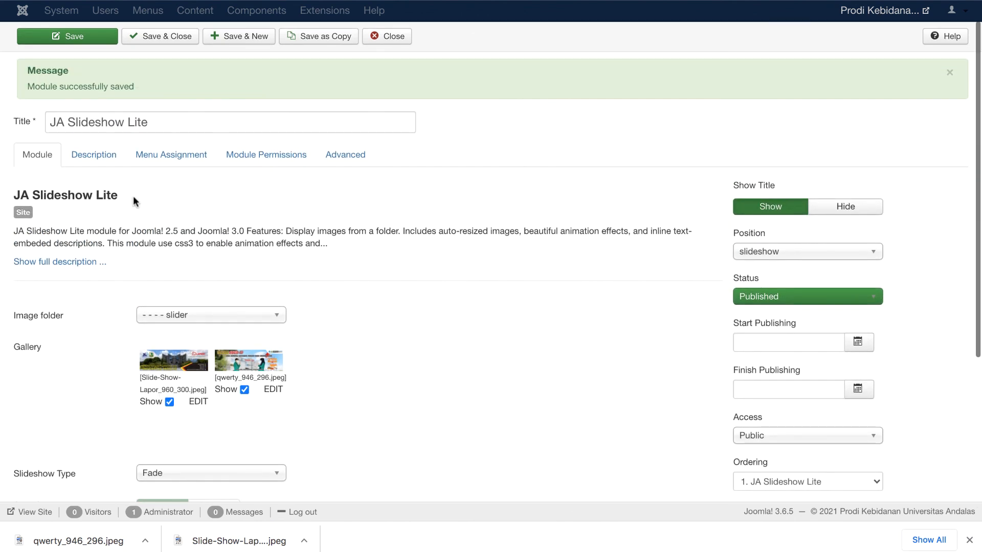
Look through the module's description and menu assignment, and return to its main slideshow settings
left_click(97, 158)
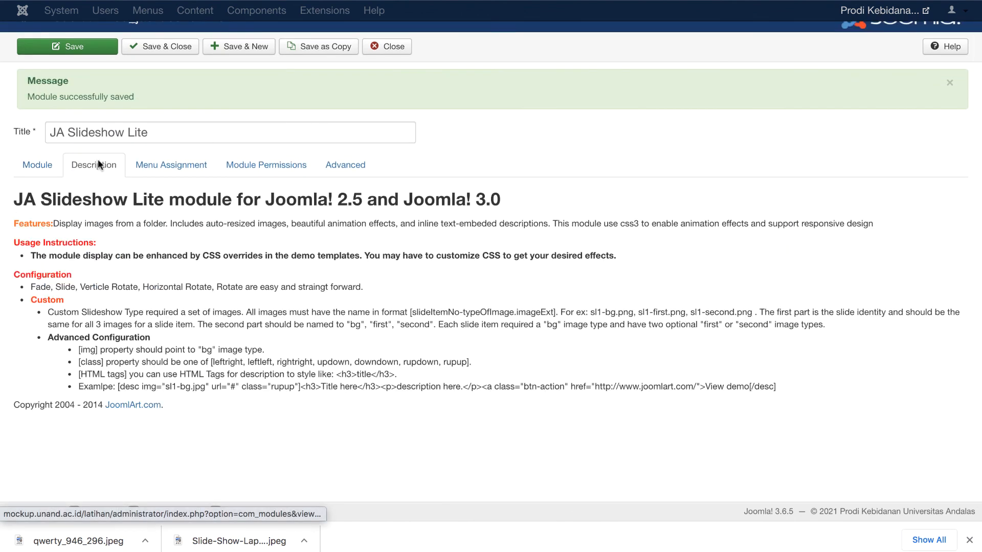
left_click(142, 165)
left_click(45, 163)
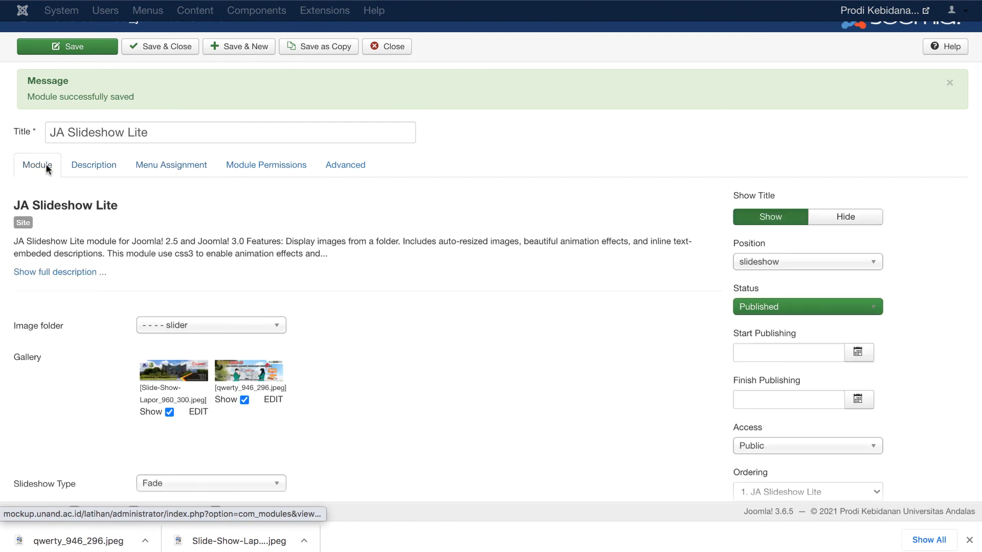
scroll(436, 343, "down", 3)
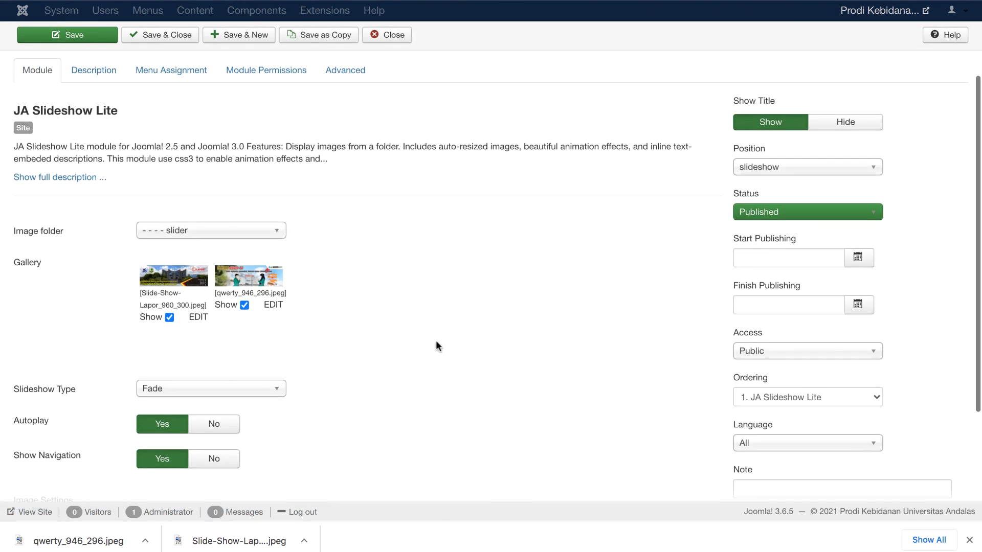
scroll(436, 341, "down", 1)
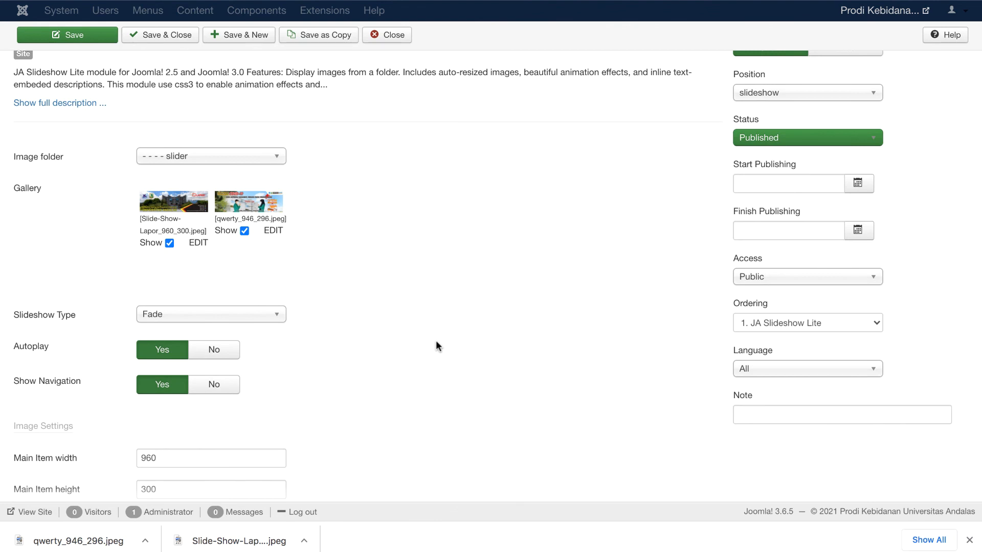